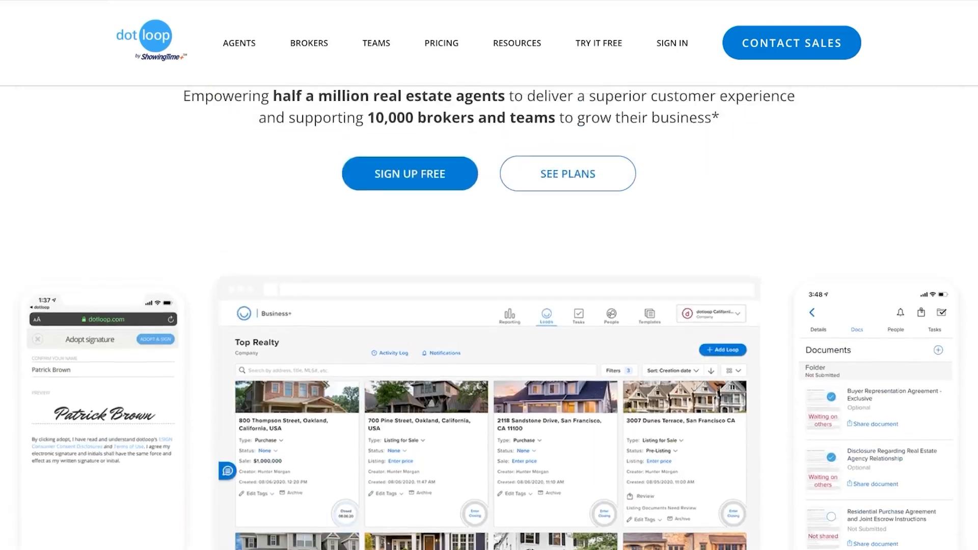
From the empty Loops page, use Add Loop to open the Add a new loop wizard
{"action": "scroll", "coordinate": [489, 275], "scroll_direction": "down", "scroll_amount": 20}
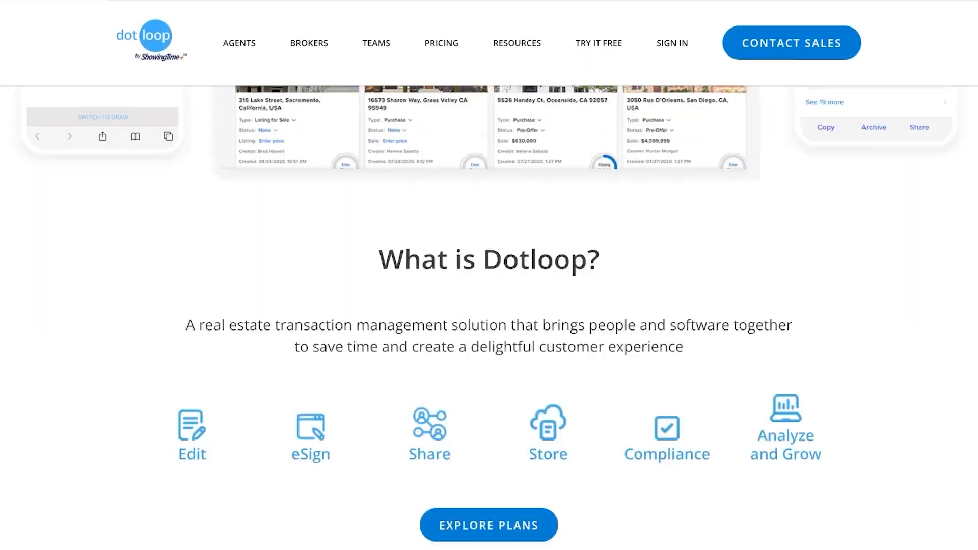
{"action": "scroll", "coordinate": [490, 275], "scroll_direction": "down", "scroll_amount": 2}
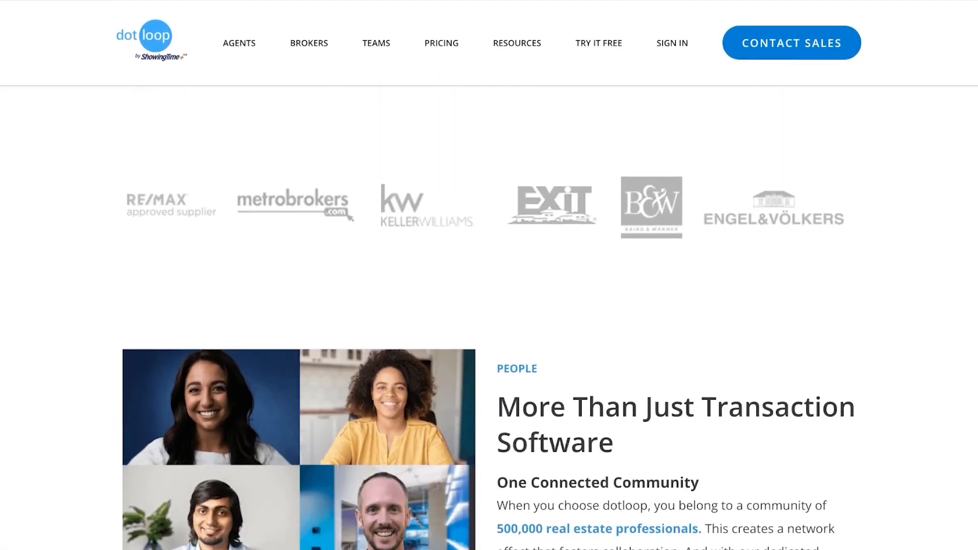
{"action": "scroll", "coordinate": [489, 275], "scroll_direction": "up", "scroll_amount": 6}
{"action": "scroll", "coordinate": [489, 275], "scroll_direction": "up", "scroll_amount": 10}
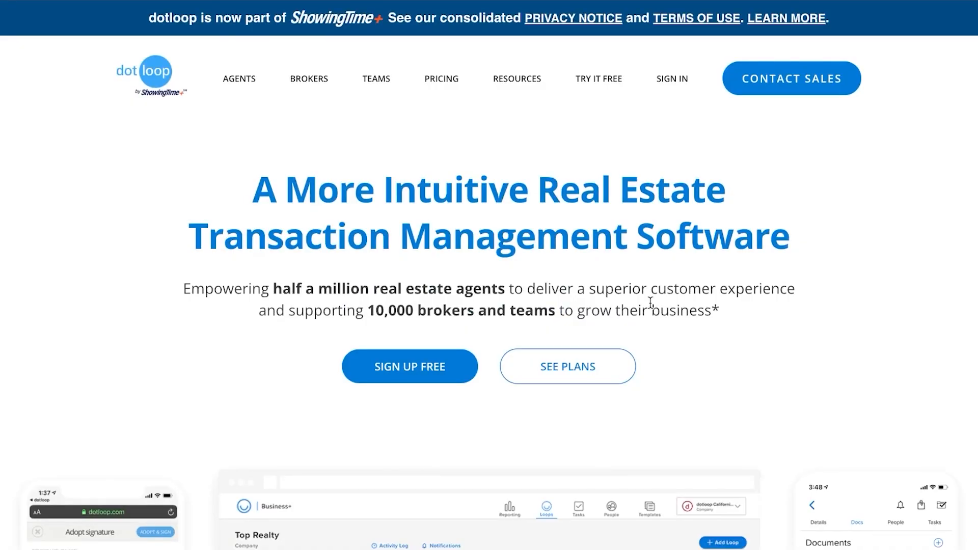
{"action": "scroll", "coordinate": [806, 329], "scroll_direction": "down", "scroll_amount": 15}
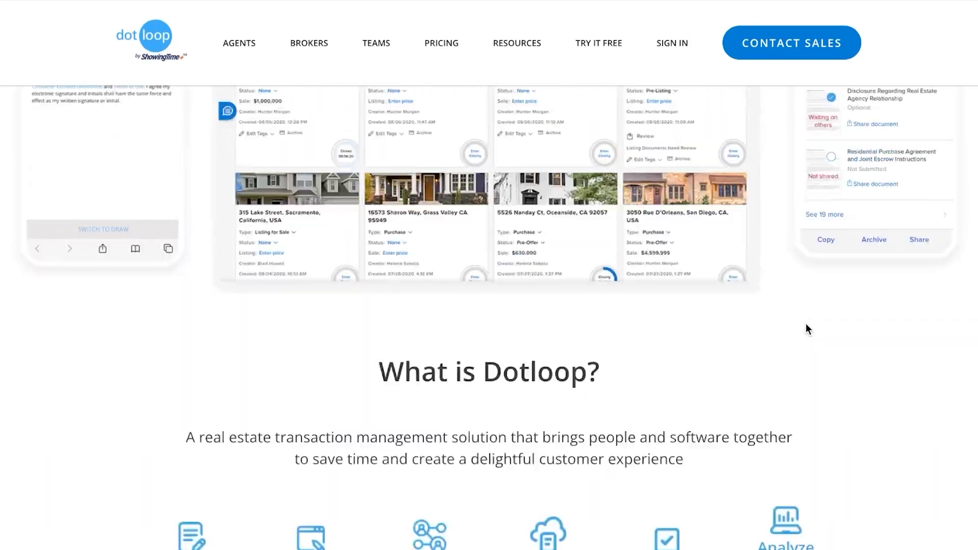
{"action": "scroll", "coordinate": [806, 328], "scroll_direction": "down", "scroll_amount": 5}
{"action": "scroll", "coordinate": [806, 329], "scroll_direction": "up", "scroll_amount": 7}
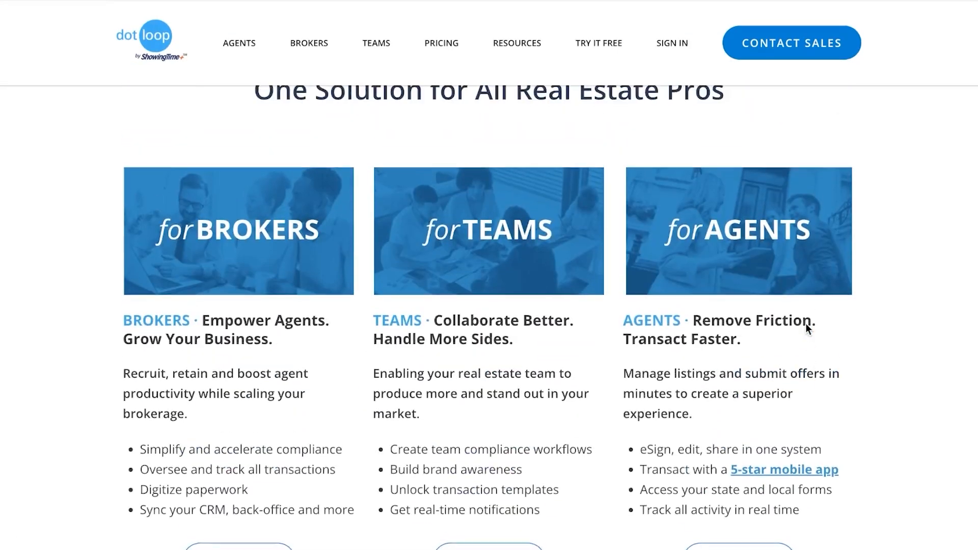
{"action": "scroll", "coordinate": [807, 328], "scroll_direction": "down", "scroll_amount": 3}
{"action": "scroll", "coordinate": [806, 326], "scroll_direction": "down", "scroll_amount": 20}
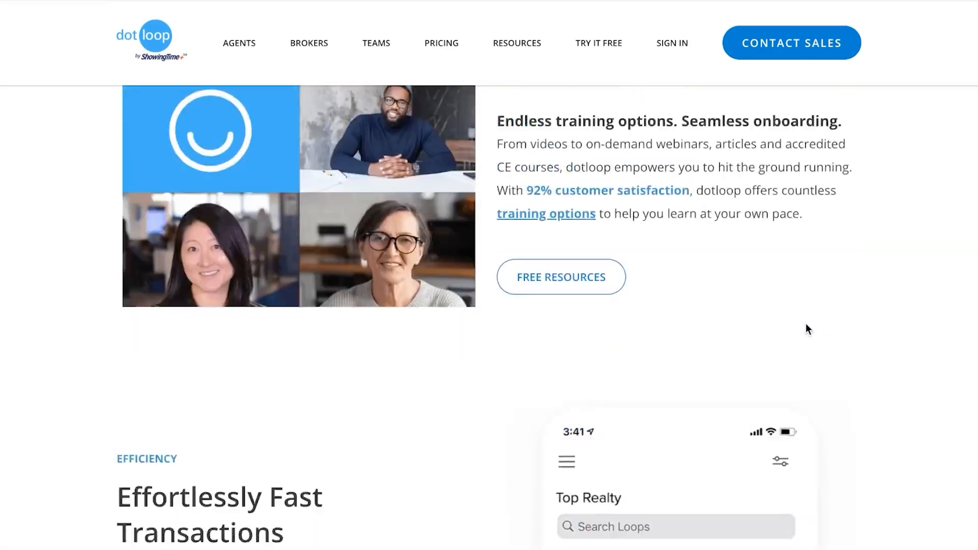
{"action": "scroll", "coordinate": [806, 325], "scroll_direction": "down", "scroll_amount": 12}
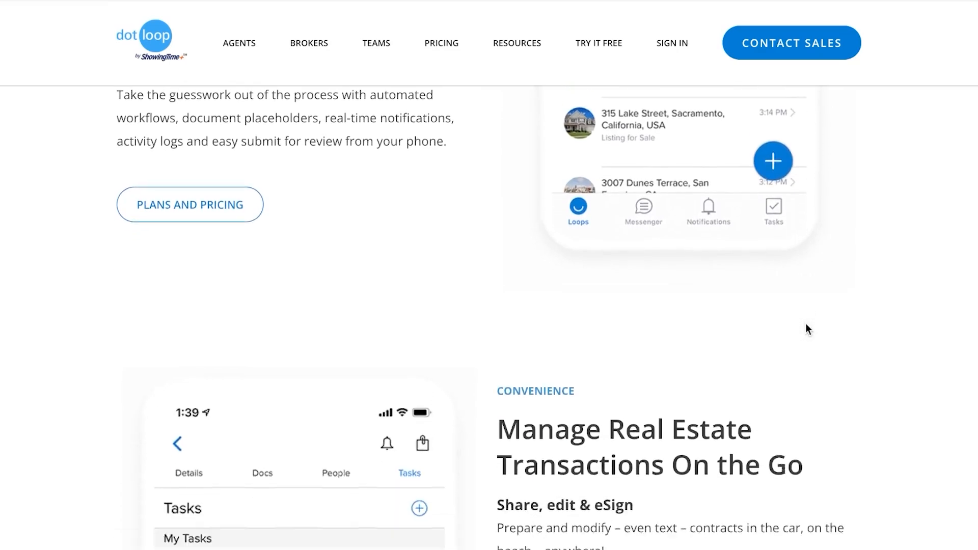
{"action": "scroll", "coordinate": [806, 324], "scroll_direction": "up", "scroll_amount": 20}
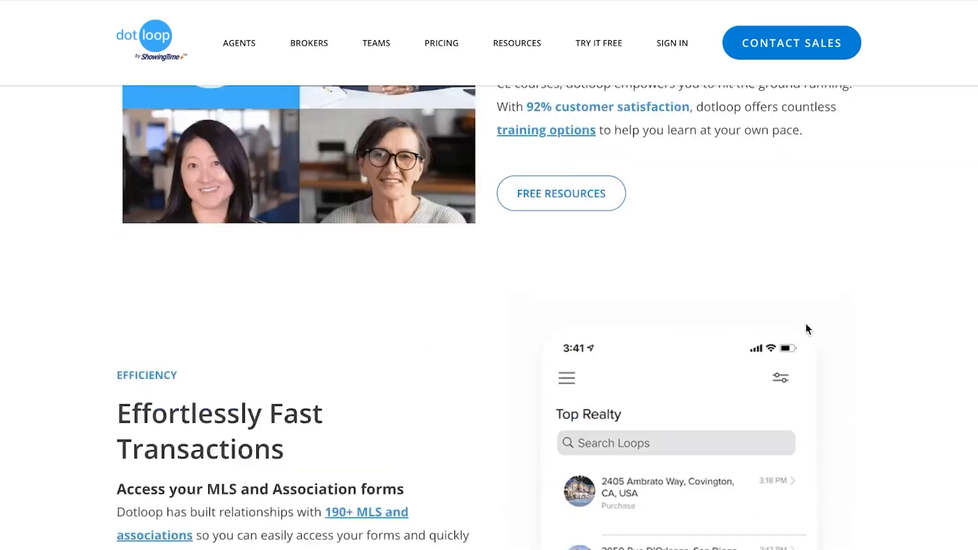
{"action": "scroll", "coordinate": [805, 326], "scroll_direction": "up", "scroll_amount": 15}
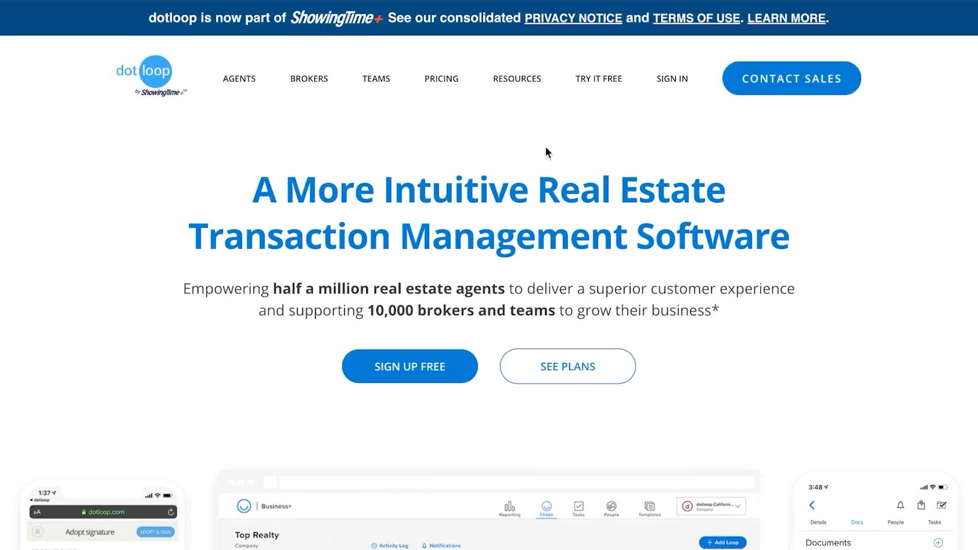
{"action": "scroll", "coordinate": [550, 148], "scroll_direction": "down", "scroll_amount": 10}
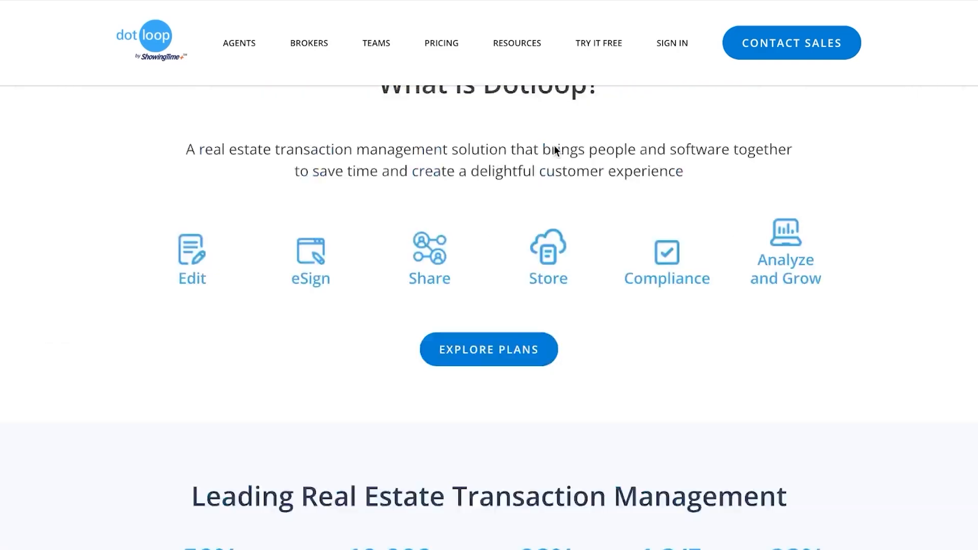
{"action": "scroll", "coordinate": [554, 148], "scroll_direction": "down", "scroll_amount": 15}
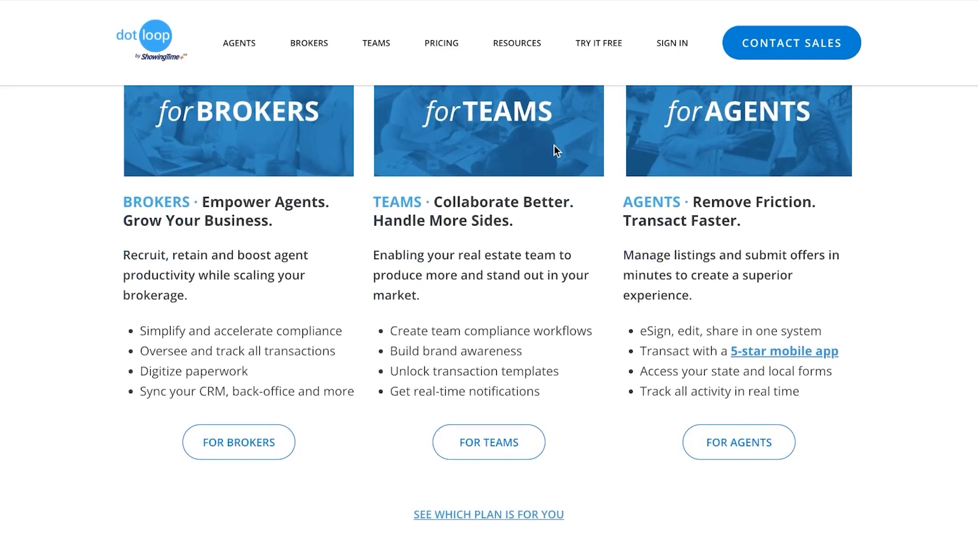
{"action": "scroll", "coordinate": [554, 146], "scroll_direction": "up", "scroll_amount": 2}
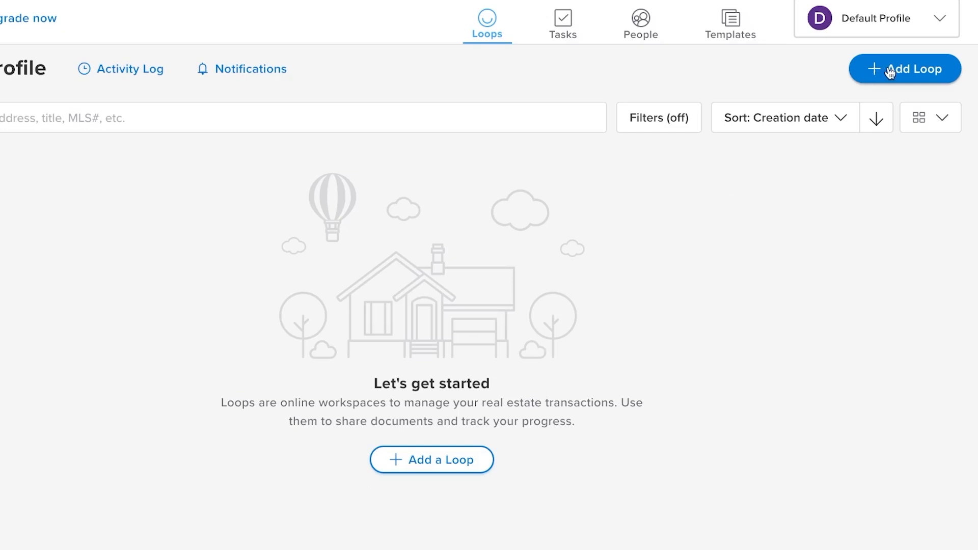
{"action": "left_click", "coordinate": [427, 469]}
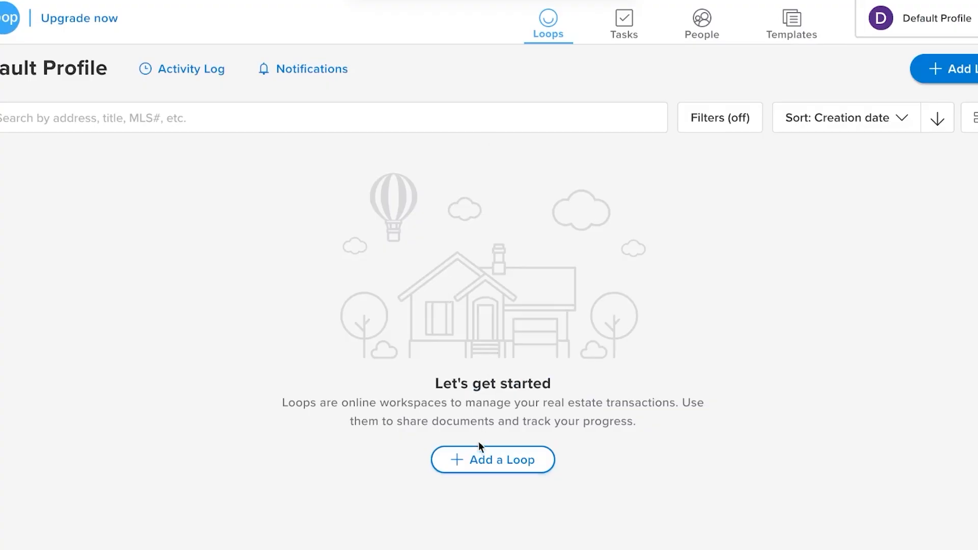
{"action": "left_click", "coordinate": [501, 461]}
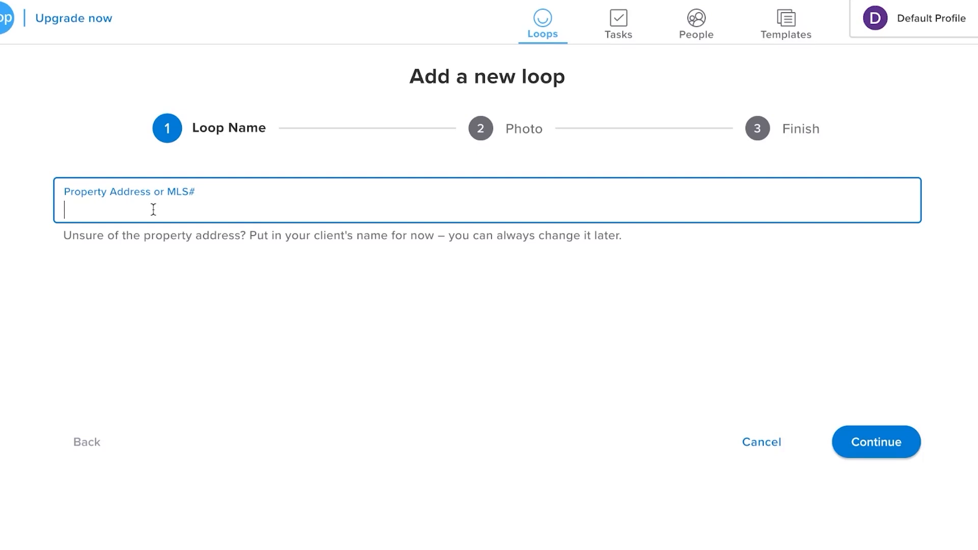
Create a loop named 'test' with no photo and open its page
{"action": "type", "text": "test"}
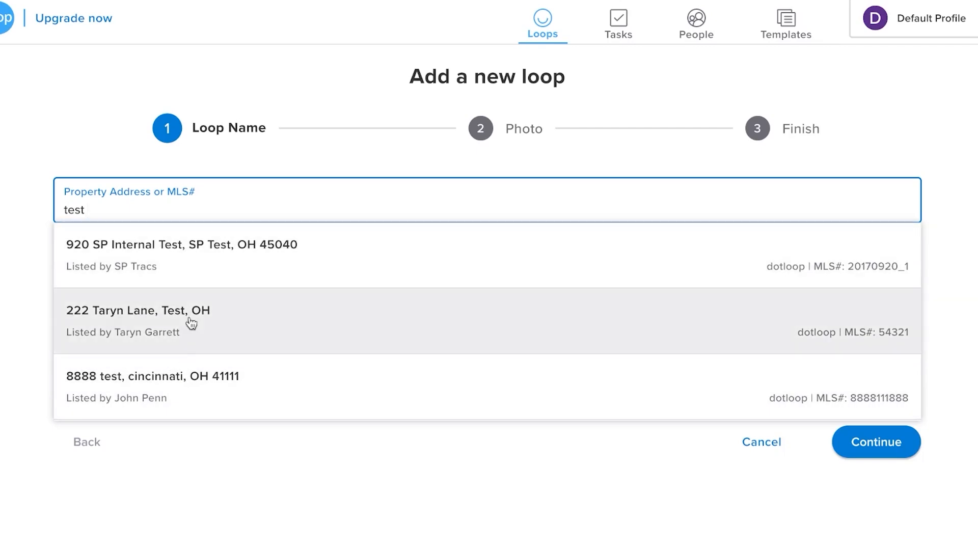
{"action": "left_click", "coordinate": [209, 503]}
{"action": "left_click", "coordinate": [899, 451]}
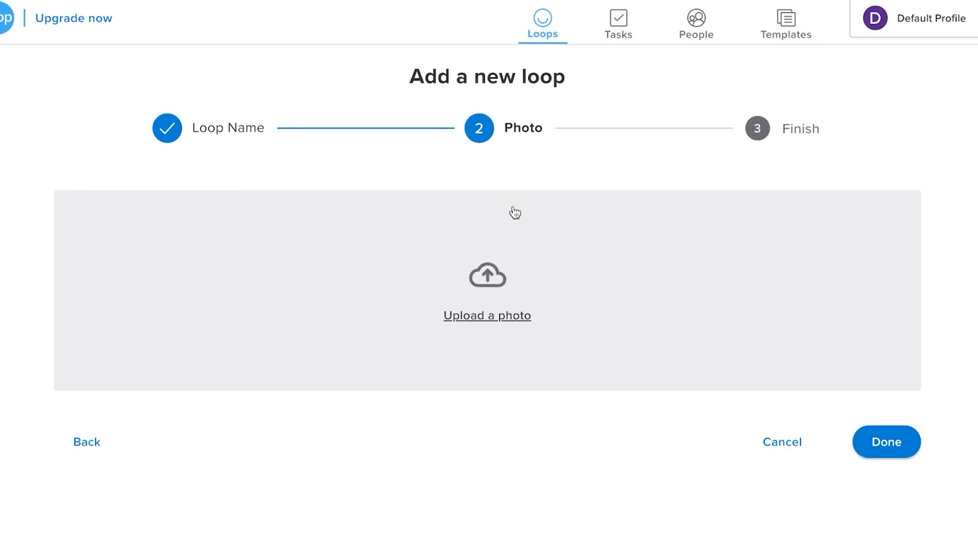
{"action": "left_click", "coordinate": [901, 443]}
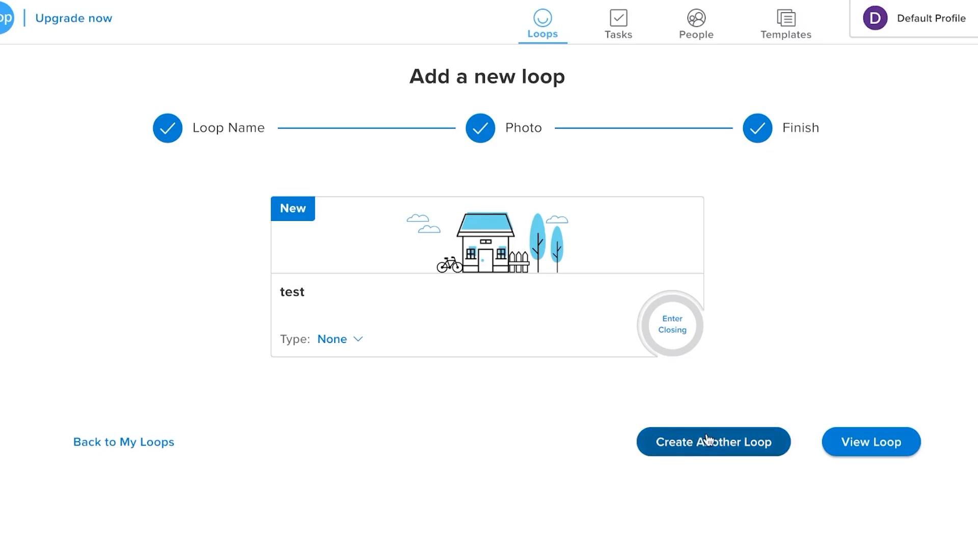
{"action": "left_click", "coordinate": [869, 440]}
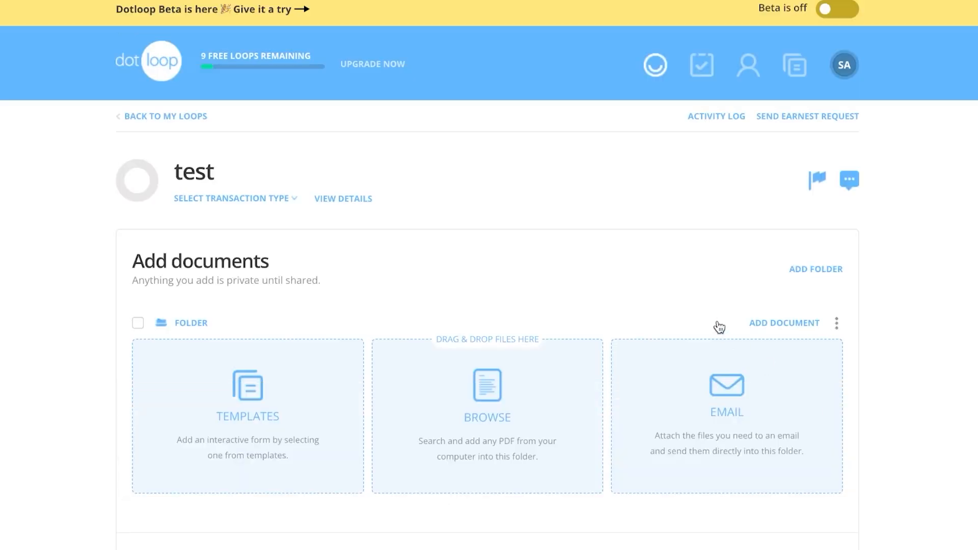
{"action": "scroll", "coordinate": [611, 273], "scroll_direction": "down", "scroll_amount": 5}
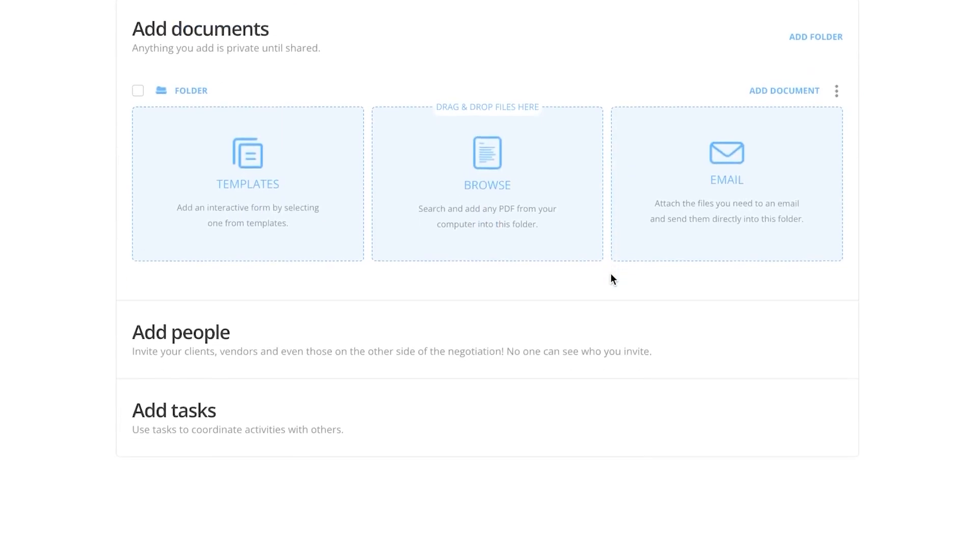
{"action": "scroll", "coordinate": [610, 273], "scroll_direction": "up", "scroll_amount": 4}
{"action": "scroll", "coordinate": [610, 273], "scroll_direction": "up", "scroll_amount": 1}
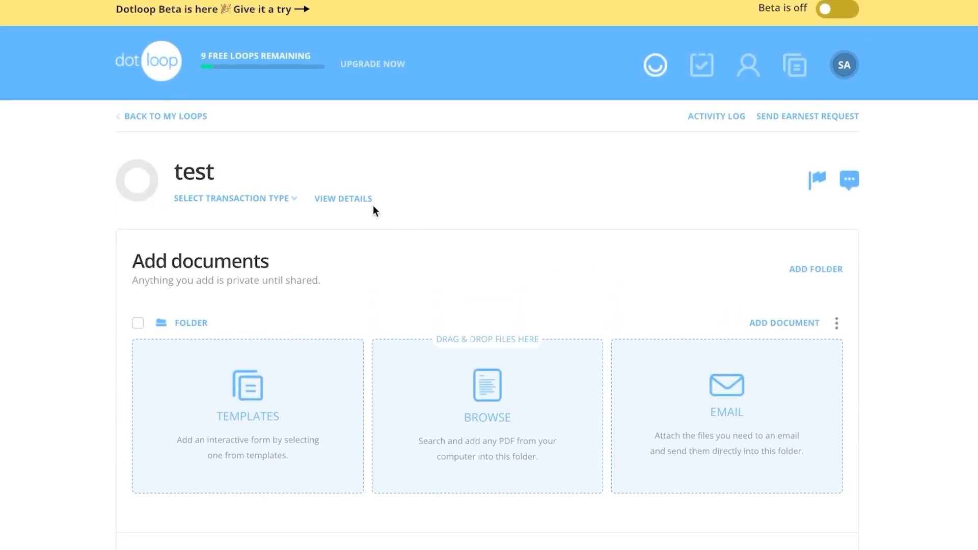
{"action": "scroll", "coordinate": [267, 279], "scroll_direction": "down", "scroll_amount": 3}
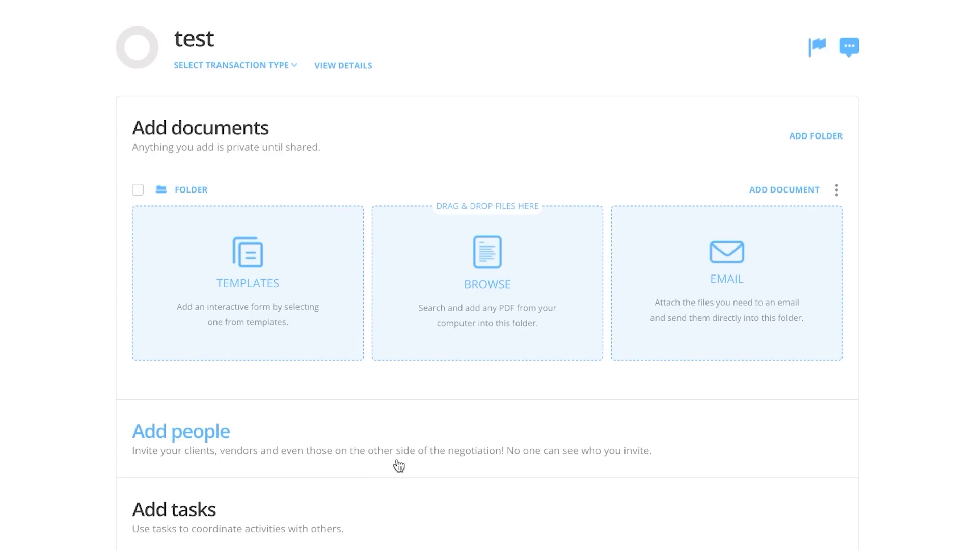
Start a new person on the test loop with the buyer's full name and e-mail address
{"action": "left_click", "coordinate": [210, 438]}
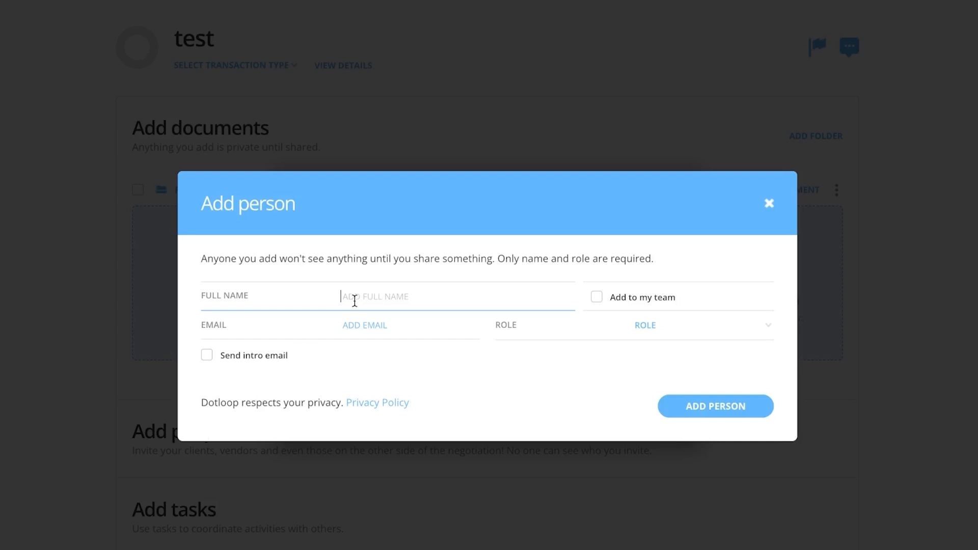
{"action": "left_click", "coordinate": [341, 325]}
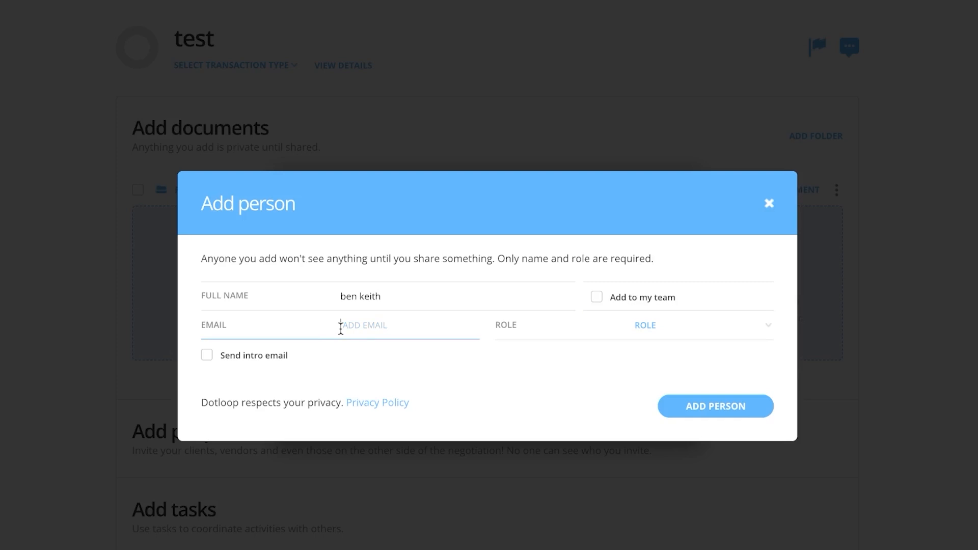
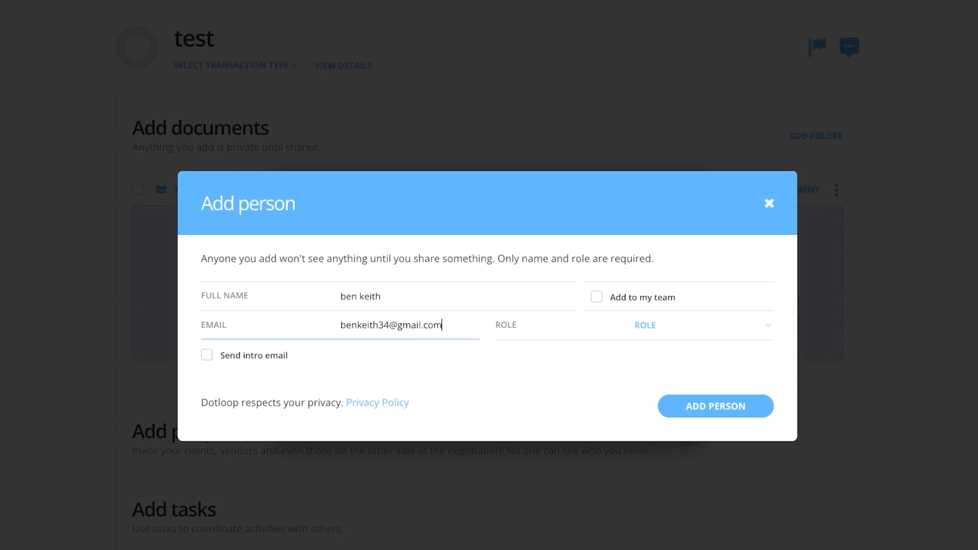
Assign the person the Buyer role and save them to the loop's People list
{"action": "left_click", "coordinate": [662, 323]}
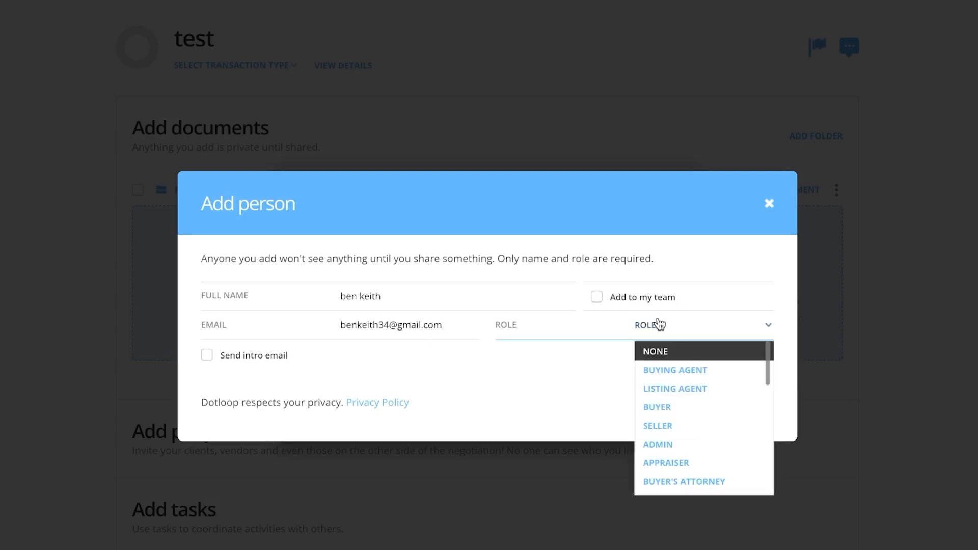
{"action": "left_click", "coordinate": [671, 408]}
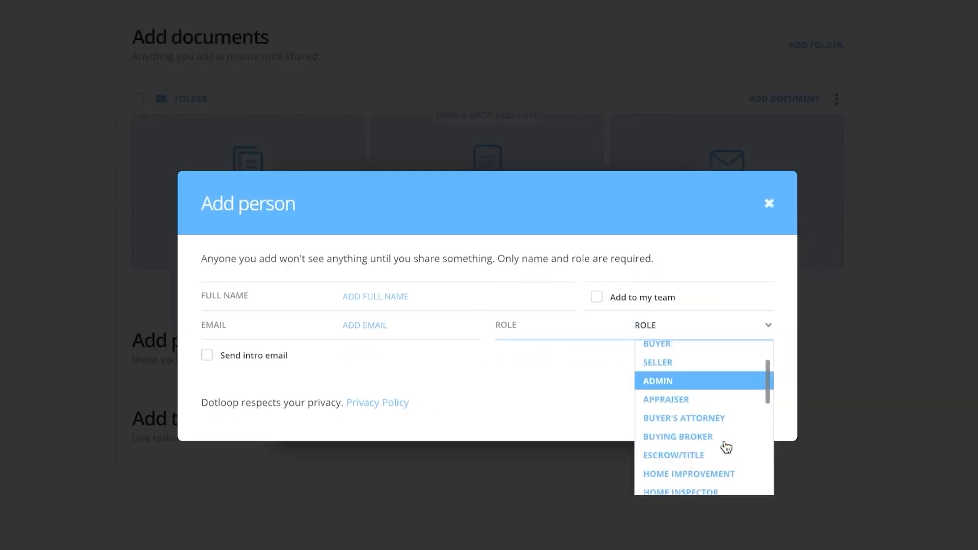
{"action": "scroll", "coordinate": [727, 446], "scroll_direction": "down", "scroll_amount": 5}
{"action": "scroll", "coordinate": [727, 445], "scroll_direction": "up", "scroll_amount": 5}
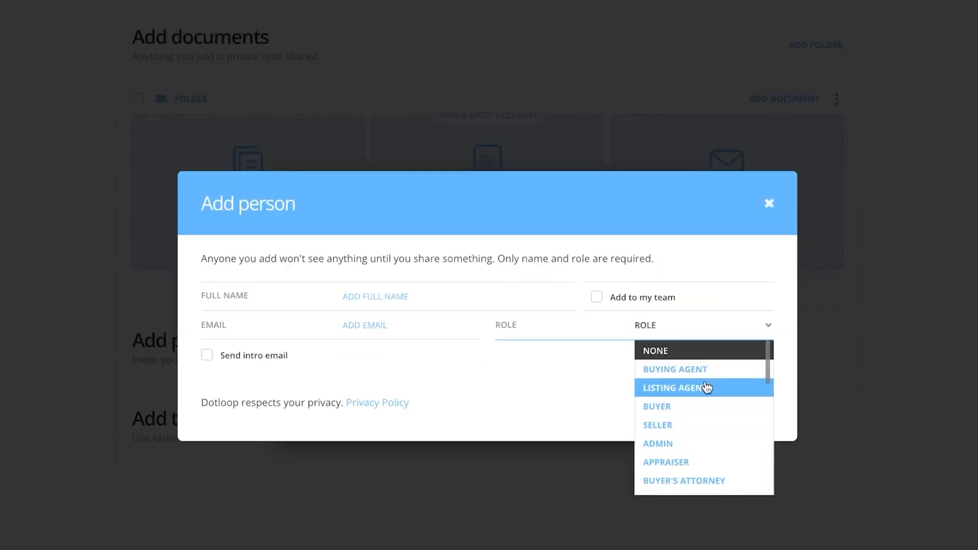
{"action": "left_click", "coordinate": [670, 408]}
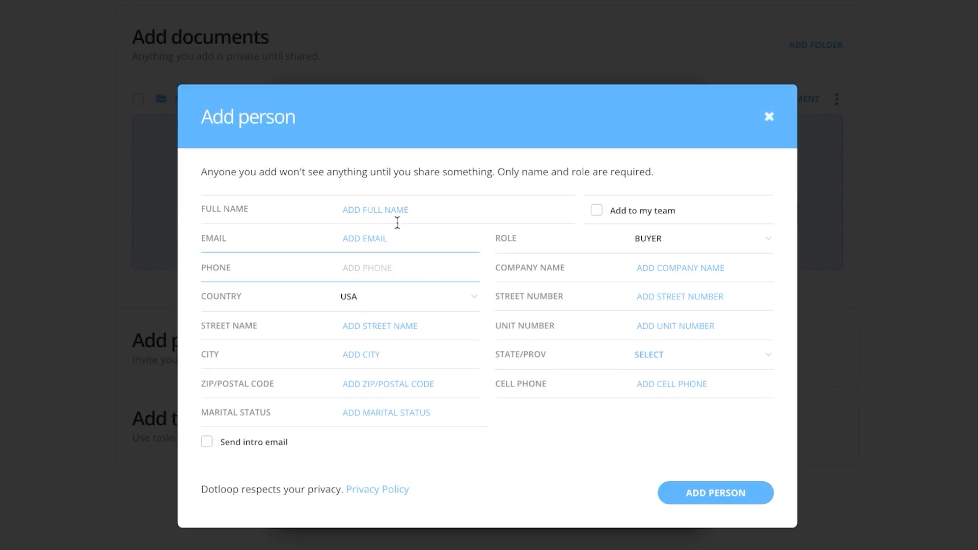
{"action": "left_click", "coordinate": [362, 214]}
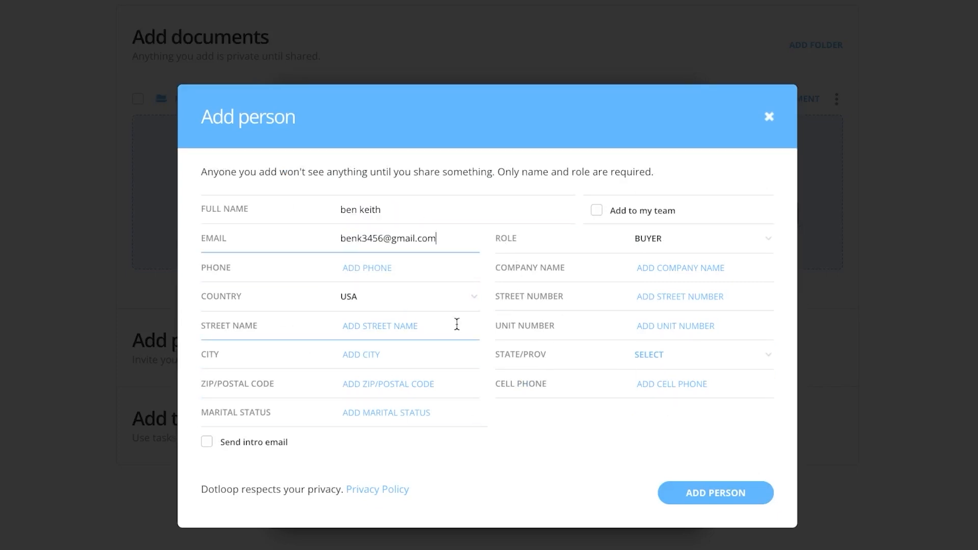
{"action": "left_click", "coordinate": [727, 491]}
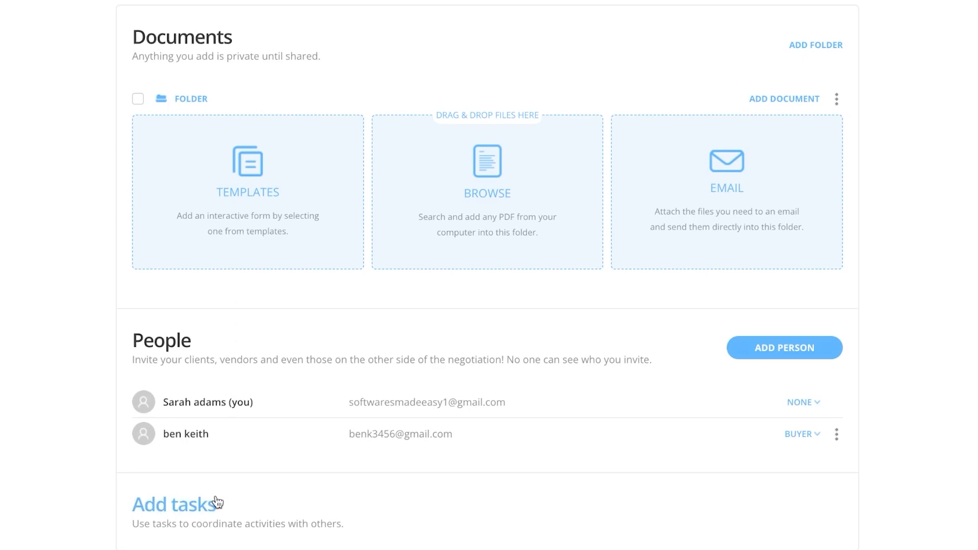
Turn on tasks for the loop and add a new task list
{"action": "left_click", "coordinate": [193, 507]}
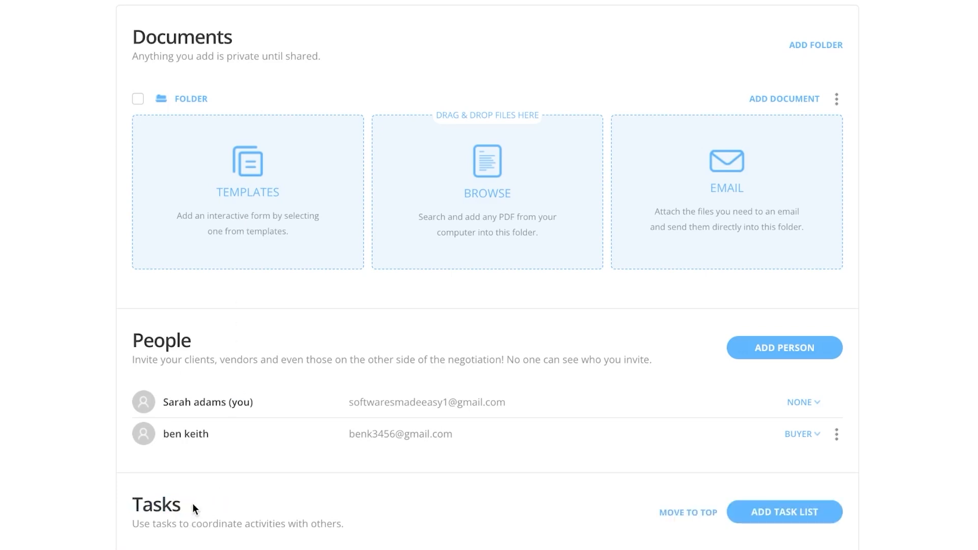
{"action": "left_click", "coordinate": [776, 513]}
{"action": "scroll", "coordinate": [597, 472], "scroll_direction": "down", "scroll_amount": 5}
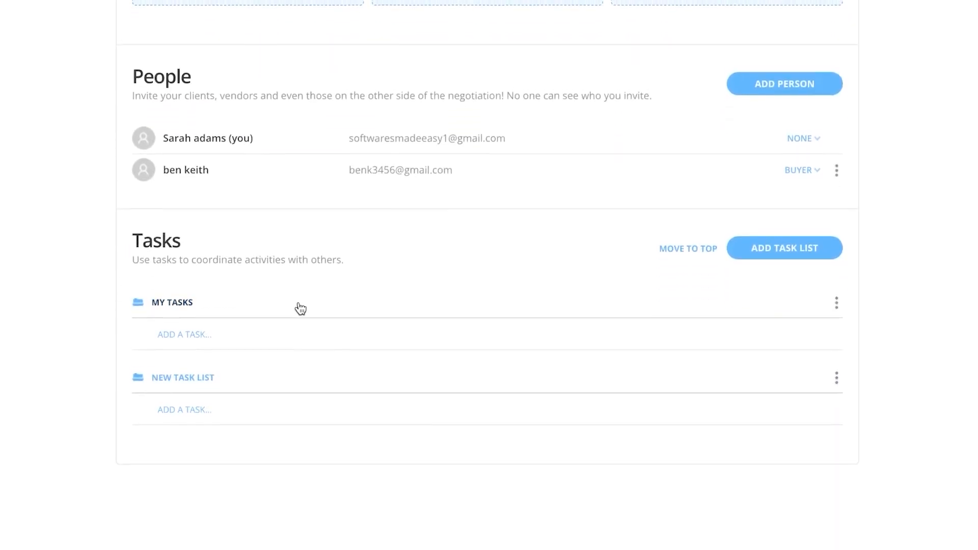
{"action": "left_click", "coordinate": [179, 304]}
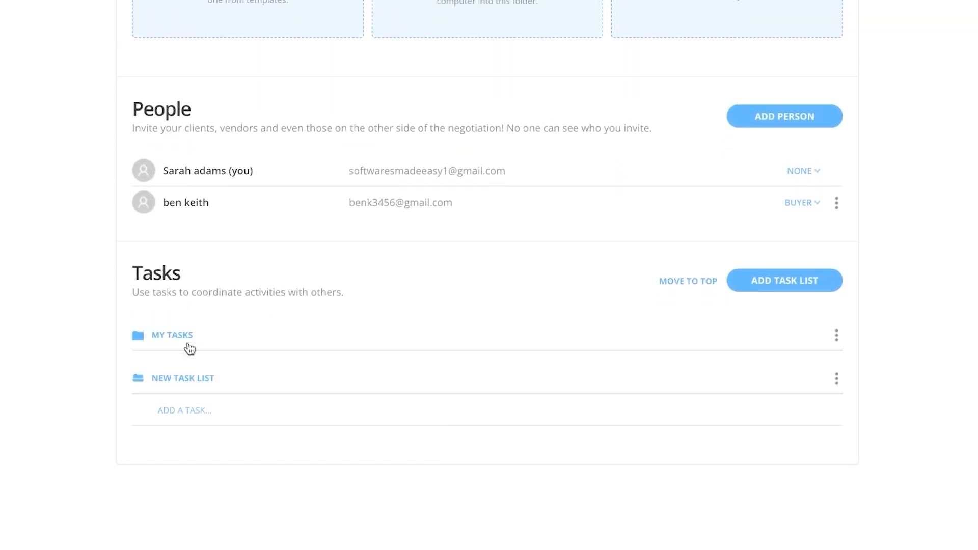
{"action": "left_click", "coordinate": [837, 335]}
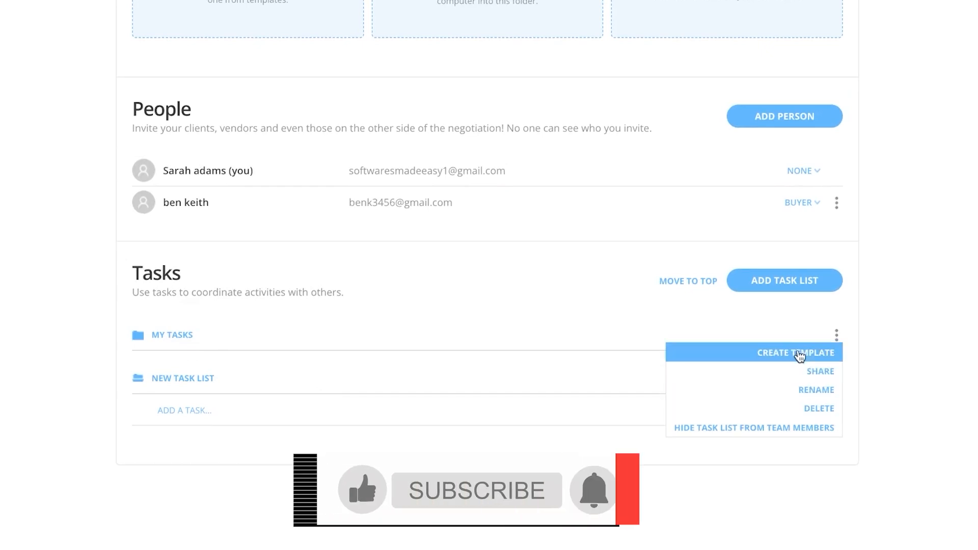
{"action": "left_click", "coordinate": [235, 342]}
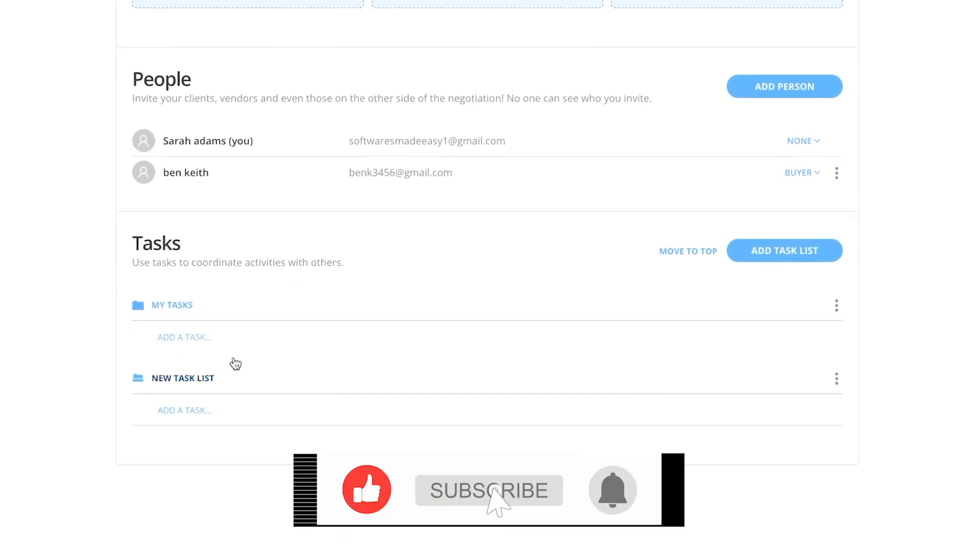
Add 'task 1' and 'task 2' under My Tasks, making task 1 due tomorrow (May 07)
{"action": "left_click", "coordinate": [186, 340]}
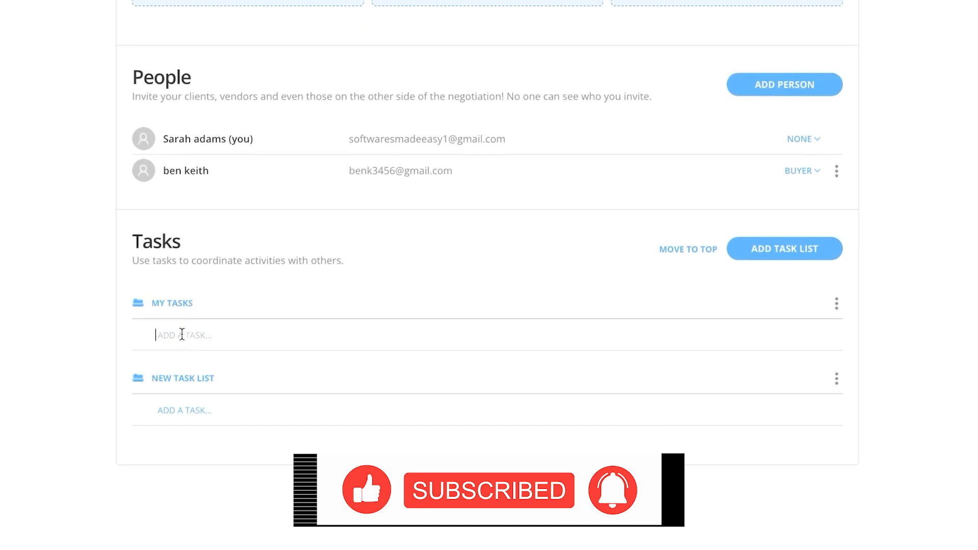
{"action": "type", "text": "t"}
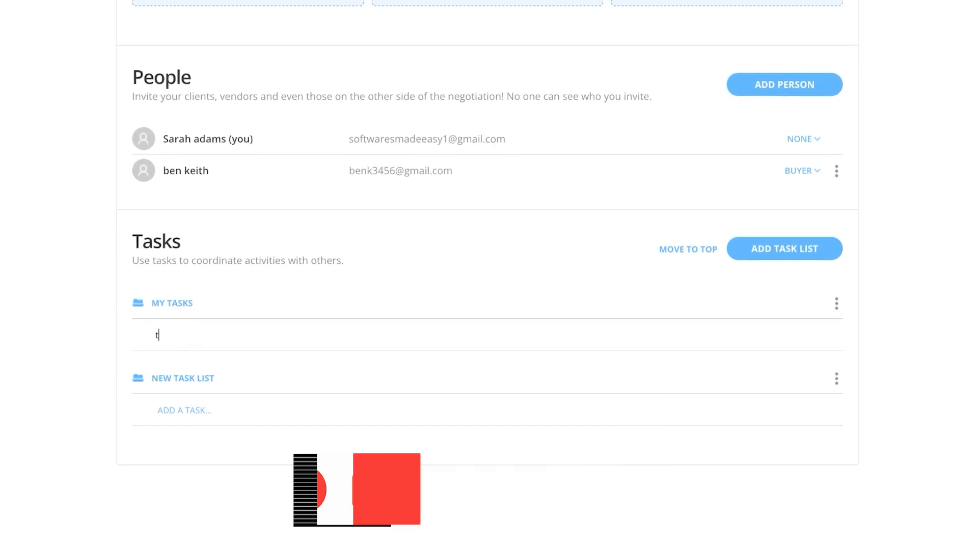
{"action": "type", "text": "ask 1"}
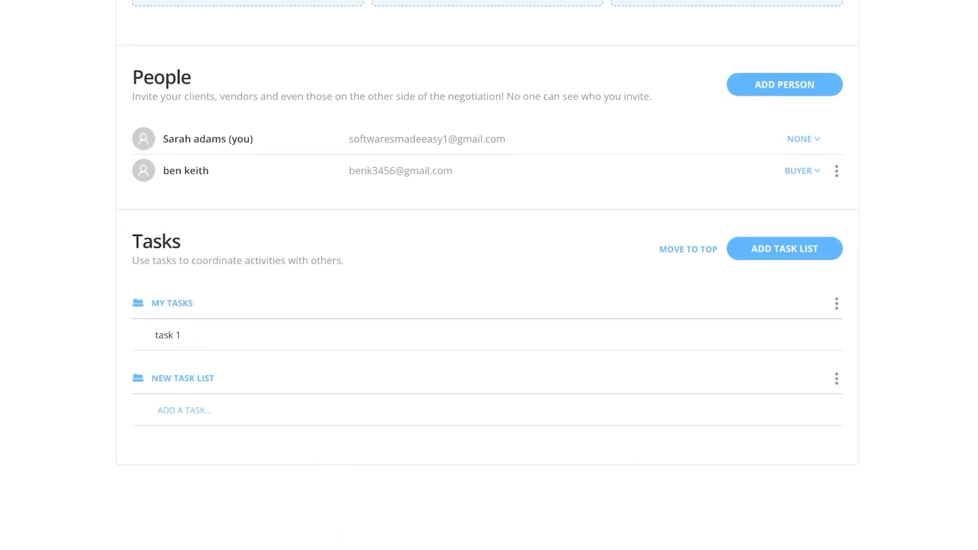
{"action": "key", "text": "Return"}
{"action": "type", "text": "tas"}
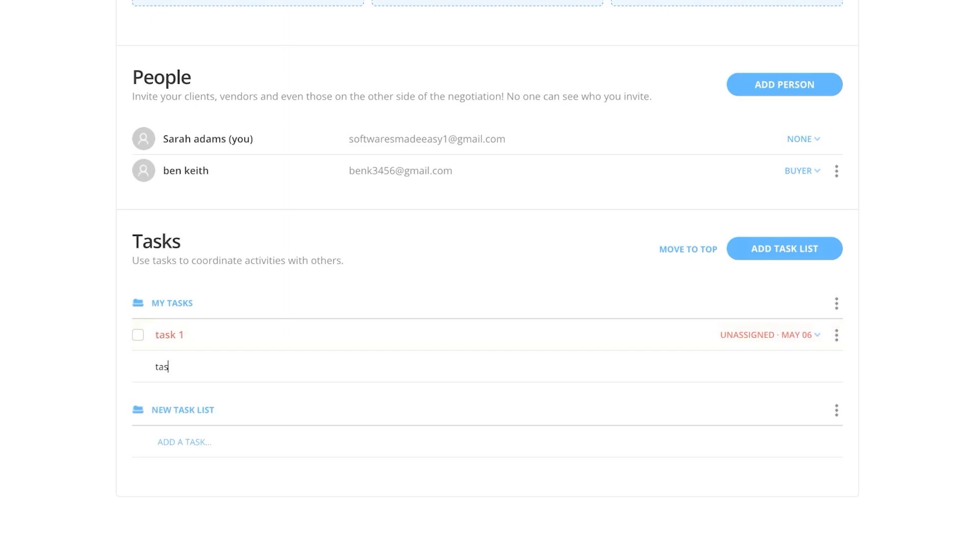
{"action": "type", "text": "k 2"}
{"action": "key", "text": "Return"}
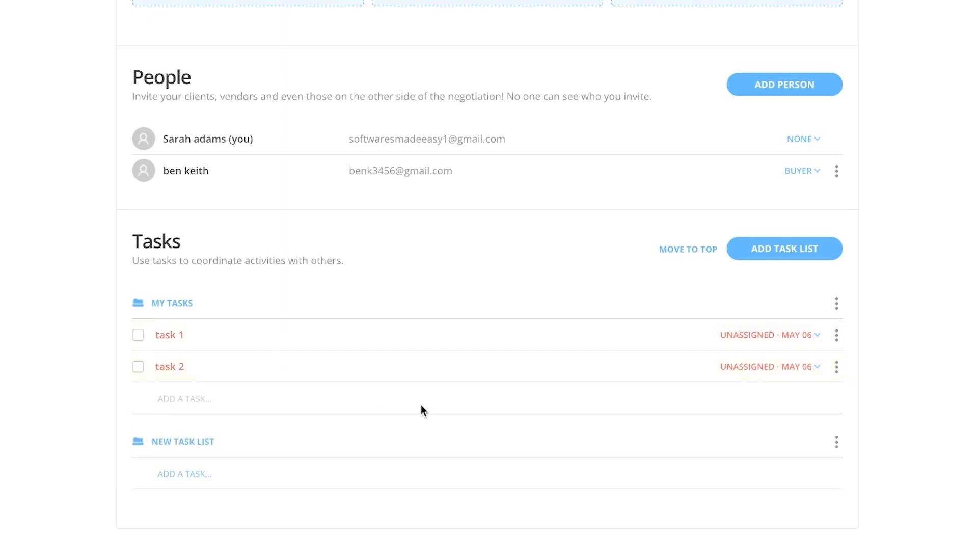
{"action": "left_click", "coordinate": [741, 337]}
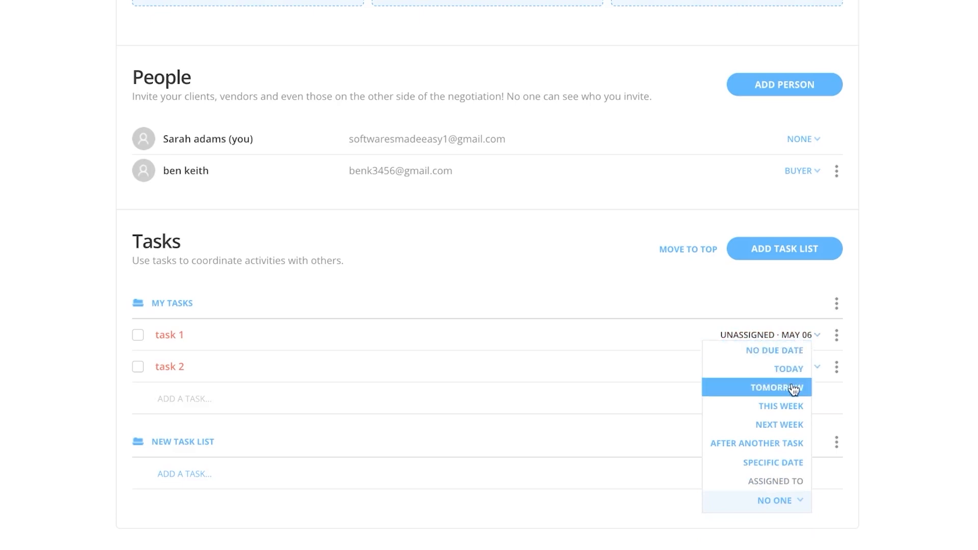
{"action": "left_click", "coordinate": [778, 397]}
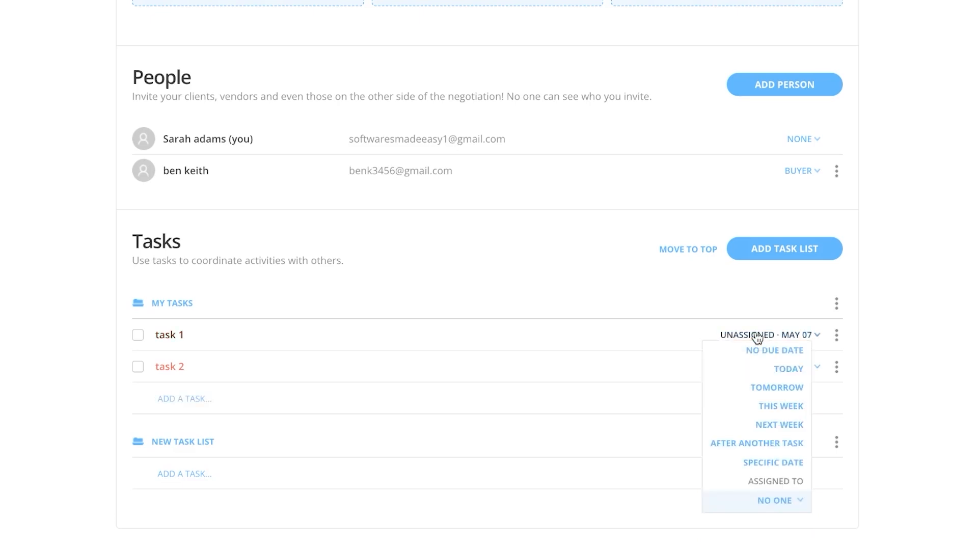
{"action": "left_click", "coordinate": [640, 265]}
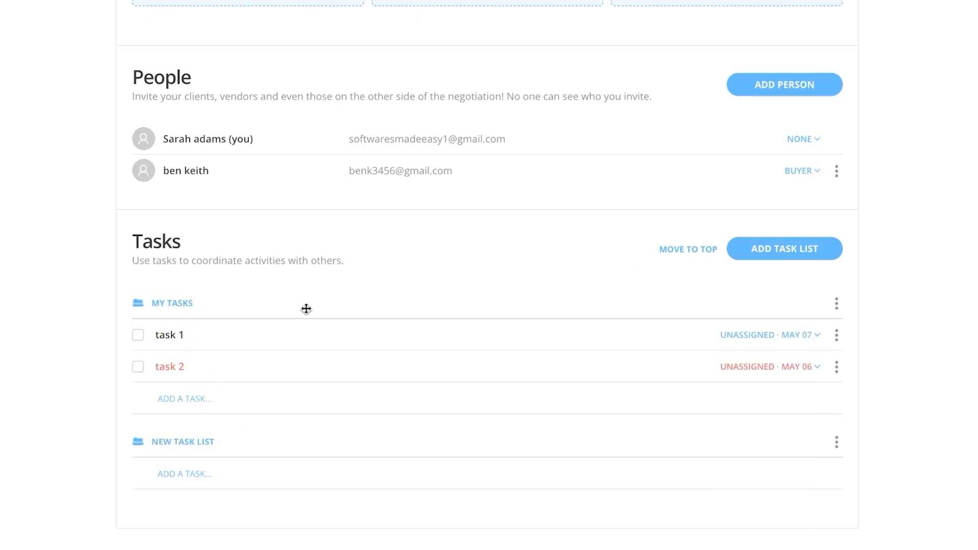
{"action": "scroll", "coordinate": [326, 295], "scroll_direction": "up", "scroll_amount": 10}
{"action": "scroll", "coordinate": [328, 295], "scroll_direction": "down", "scroll_amount": 6}
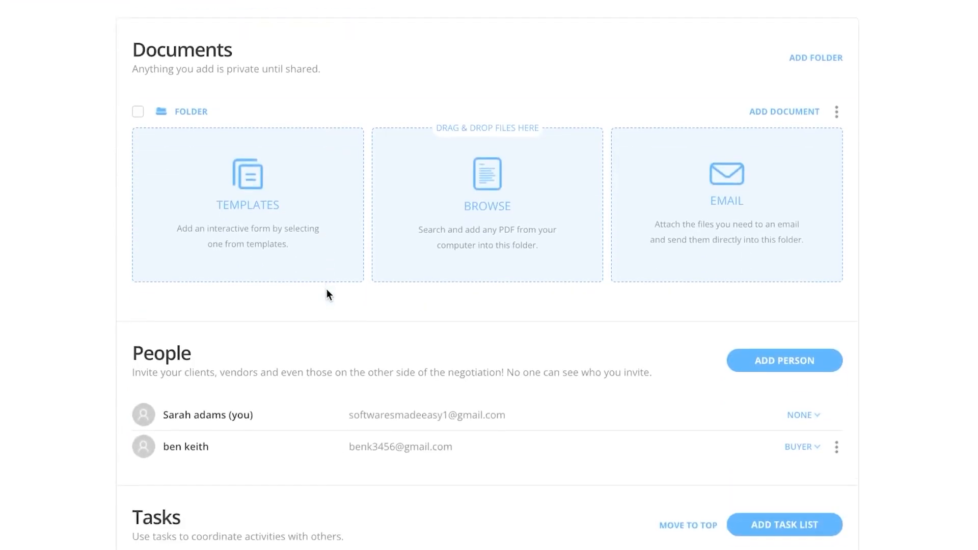
{"action": "scroll", "coordinate": [329, 294], "scroll_direction": "up", "scroll_amount": 5}
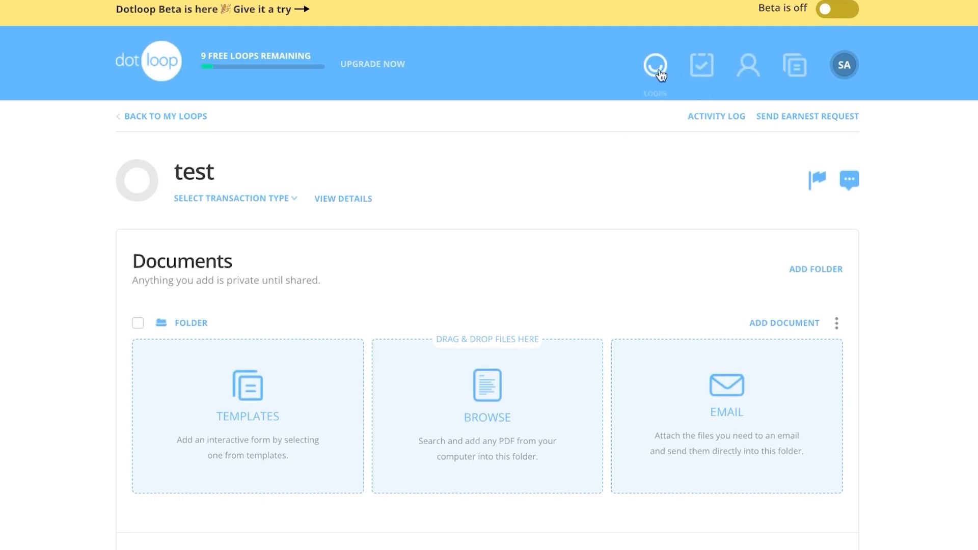
{"action": "scroll", "coordinate": [640, 317], "scroll_direction": "down", "scroll_amount": 3}
{"action": "scroll", "coordinate": [639, 317], "scroll_direction": "up", "scroll_amount": 3}
Return to My Loops, dismiss the promo panel, and open the People contacts list
{"action": "left_click", "coordinate": [149, 121]}
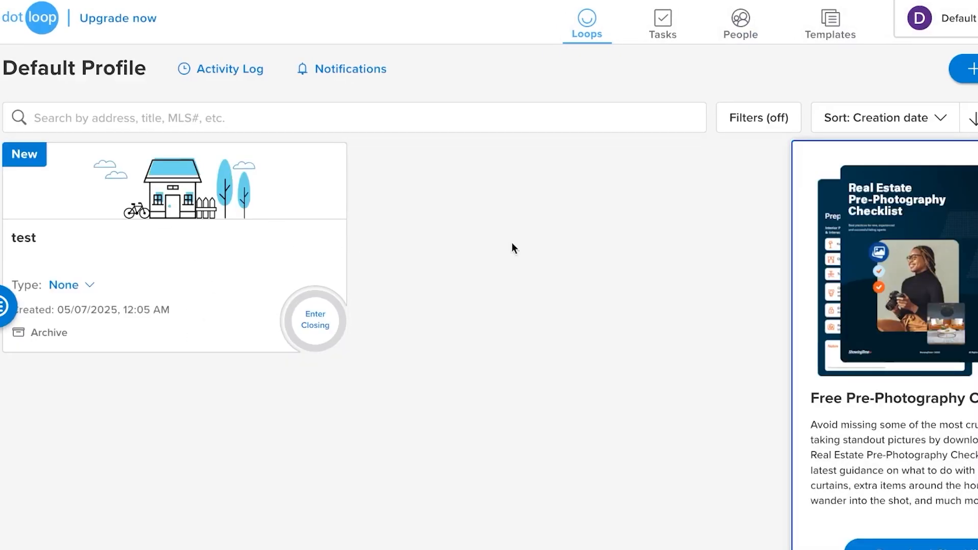
{"action": "left_click", "coordinate": [975, 154]}
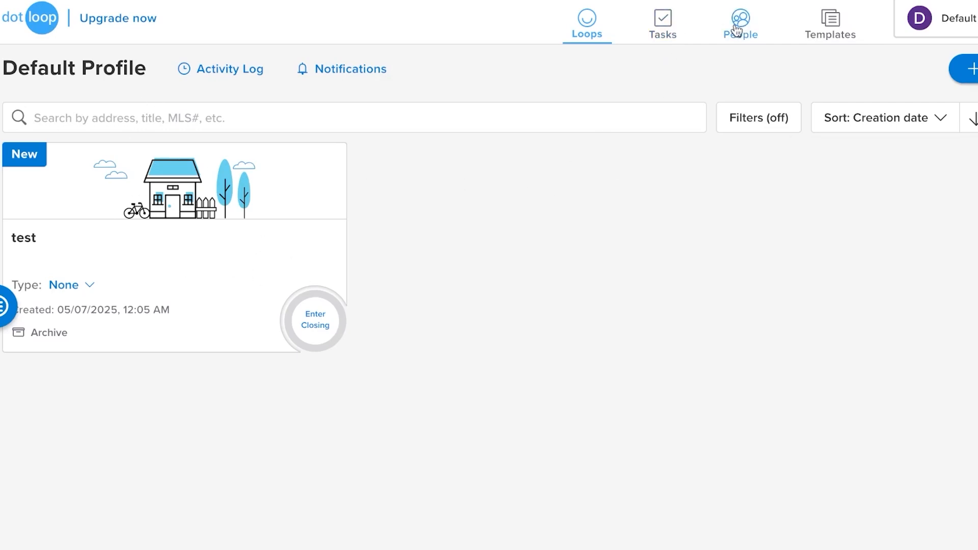
{"action": "left_click", "coordinate": [670, 31]}
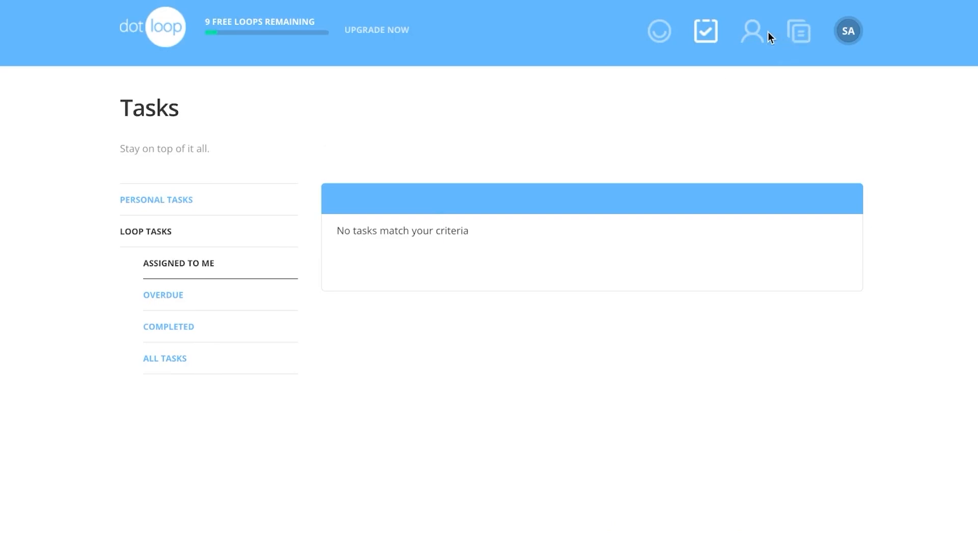
{"action": "left_click", "coordinate": [755, 41]}
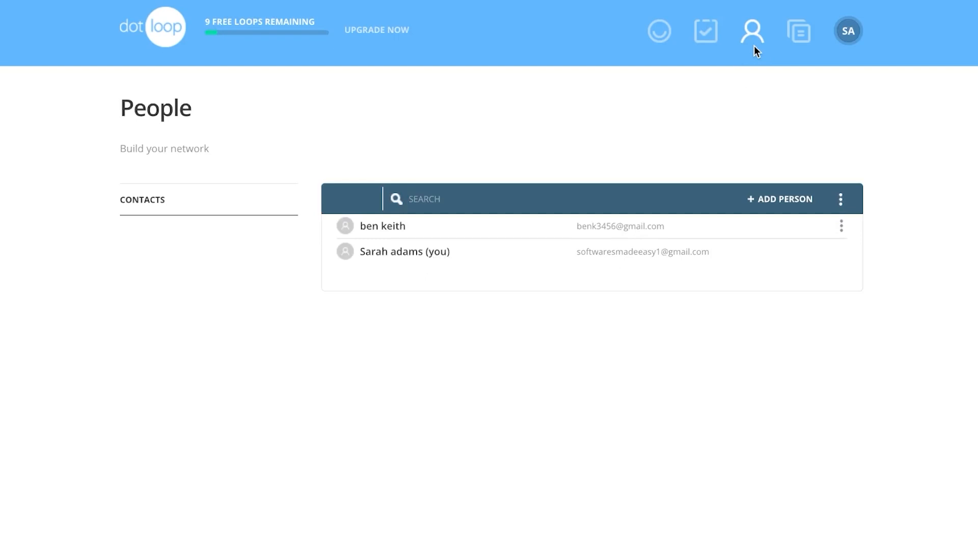
Start a new contact with the ADMIN role
{"action": "left_click", "coordinate": [772, 199]}
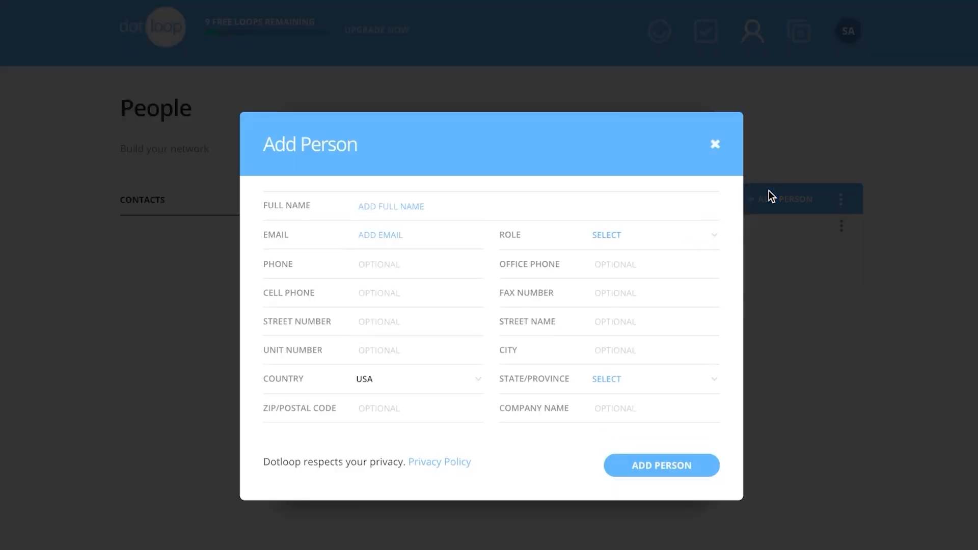
{"action": "left_click", "coordinate": [635, 242]}
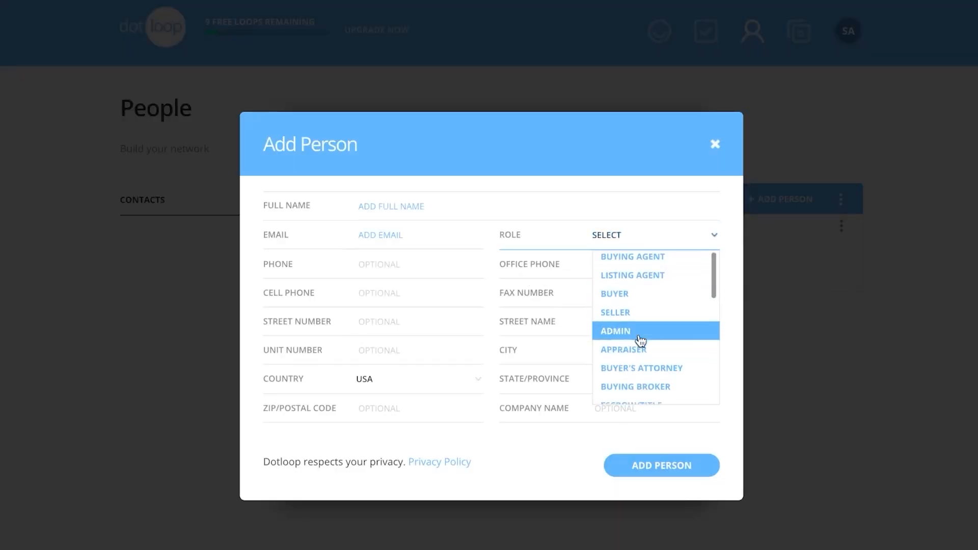
{"action": "scroll", "coordinate": [640, 341], "scroll_direction": "down", "scroll_amount": 1}
{"action": "left_click", "coordinate": [632, 287]}
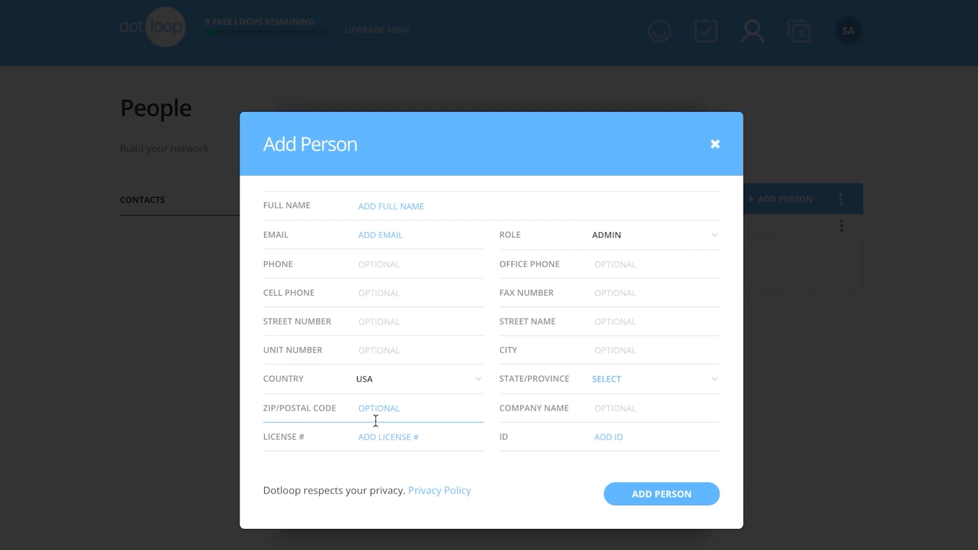
{"action": "left_click", "coordinate": [650, 494]}
Enter the contact's first and last name in Full Name and save the Admin contact
{"action": "left_click", "coordinate": [395, 241]}
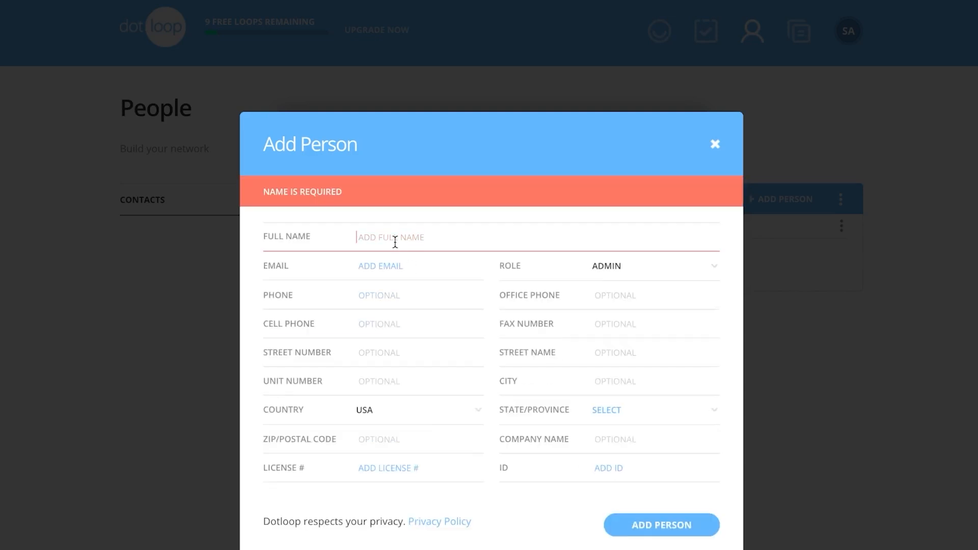
{"action": "left_click", "coordinate": [663, 527]}
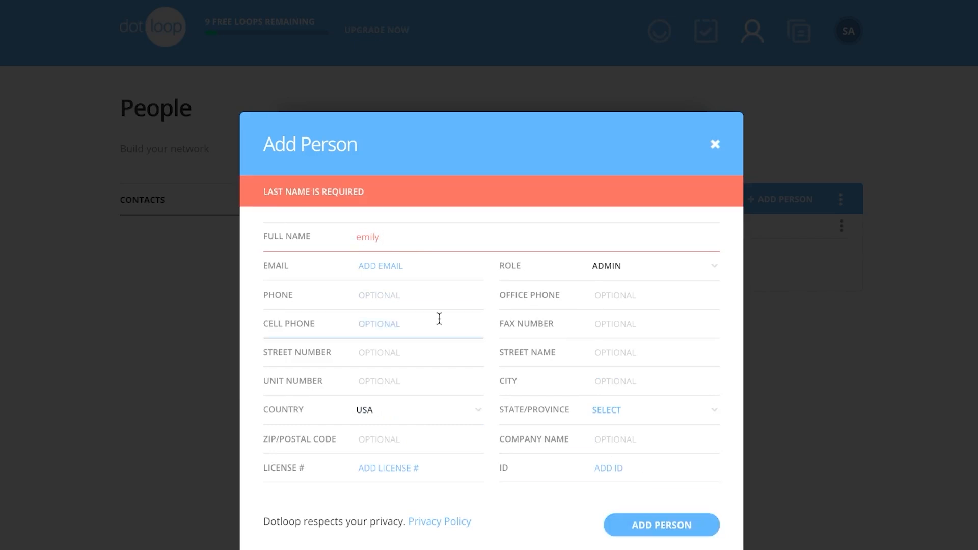
{"action": "left_click", "coordinate": [389, 233]}
{"action": "left_click", "coordinate": [692, 387]}
{"action": "left_click", "coordinate": [703, 530]}
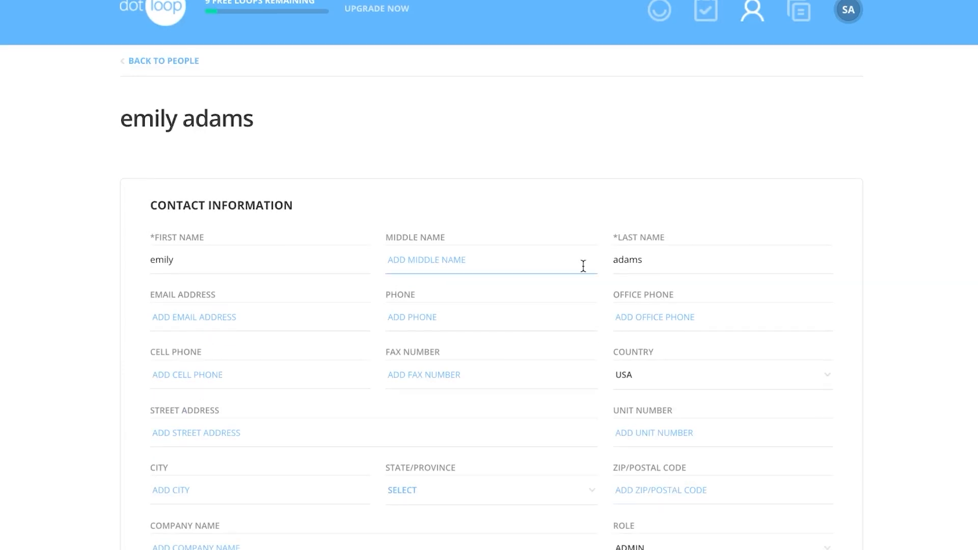
Look over the Admin contact's details, then go back to the People list
{"action": "scroll", "coordinate": [583, 266], "scroll_direction": "down", "scroll_amount": 5}
{"action": "scroll", "coordinate": [583, 272], "scroll_direction": "up", "scroll_amount": 5}
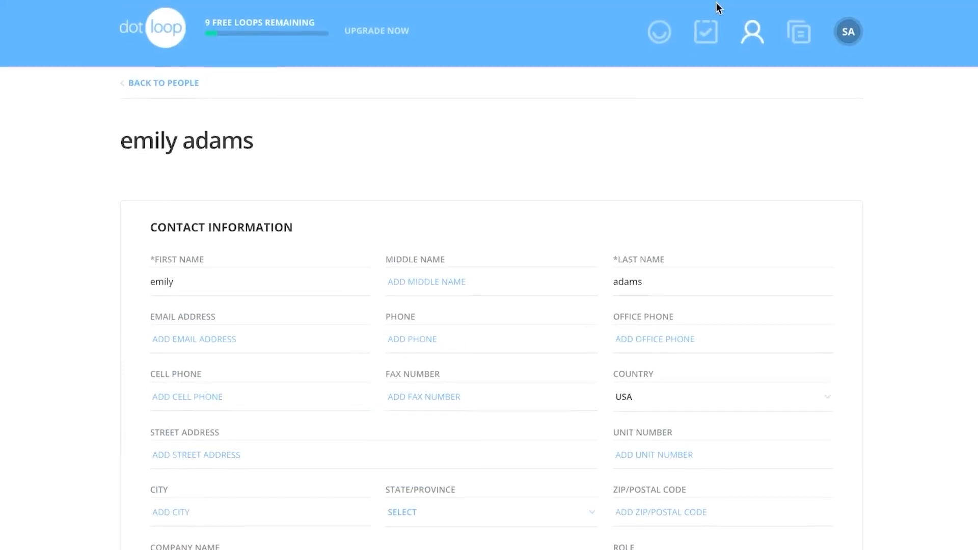
{"action": "scroll", "coordinate": [329, 268], "scroll_direction": "down", "scroll_amount": 3}
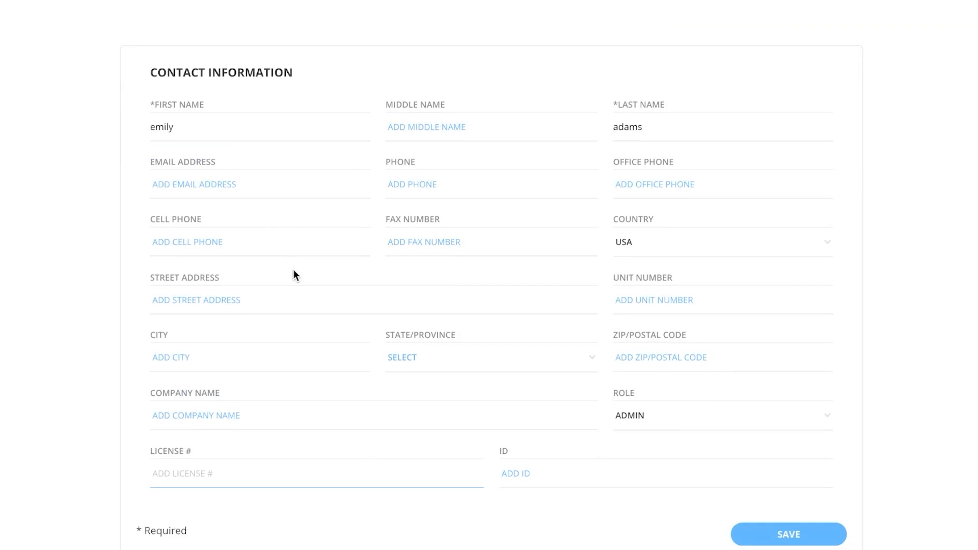
{"action": "scroll", "coordinate": [266, 211], "scroll_direction": "up", "scroll_amount": 3}
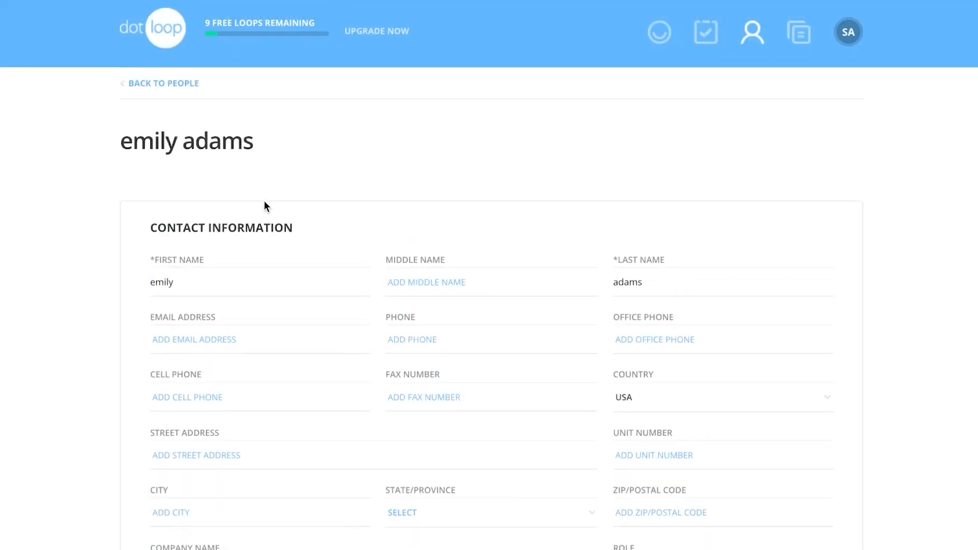
{"action": "left_click", "coordinate": [134, 84]}
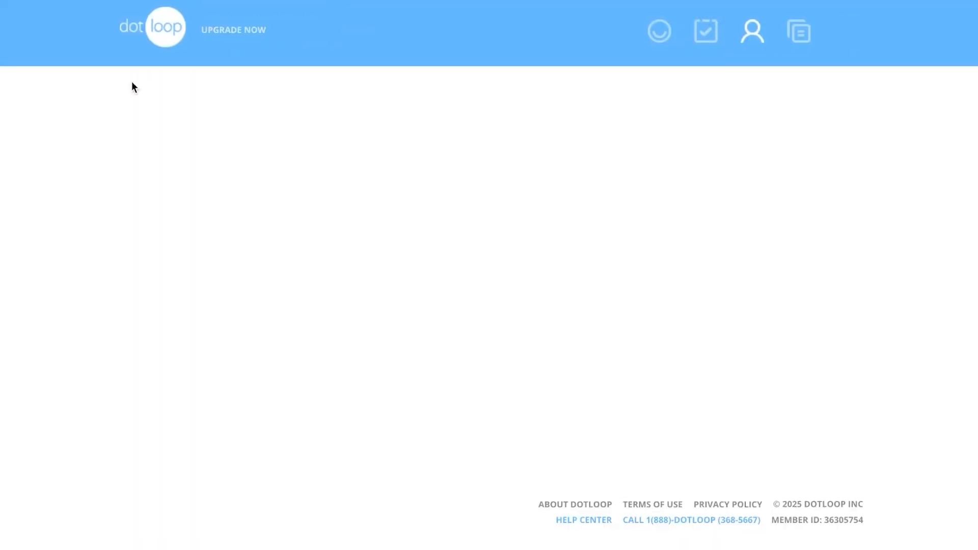
Open the Personal templates folder and cancel browsing for a PDF, uploading nothing
{"action": "left_click", "coordinate": [808, 36]}
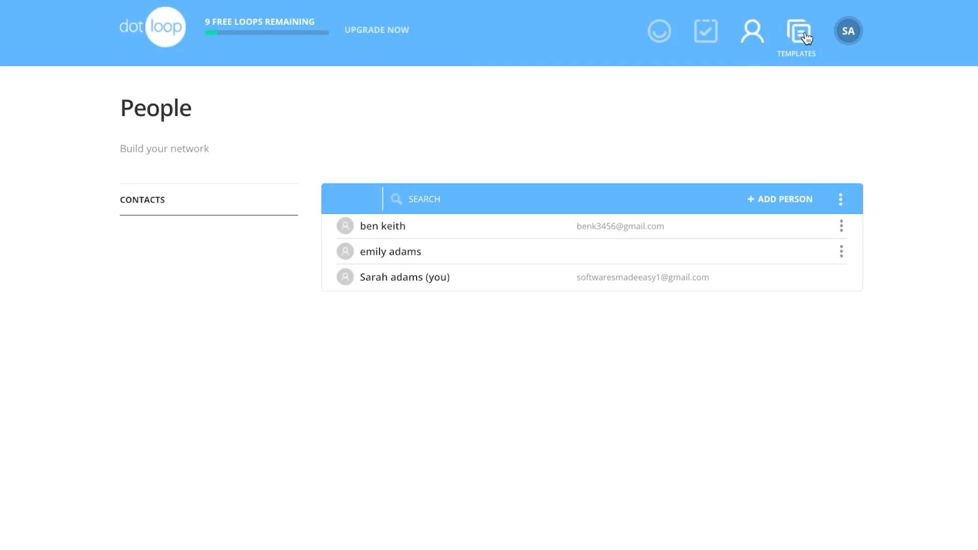
{"action": "left_click", "coordinate": [810, 40]}
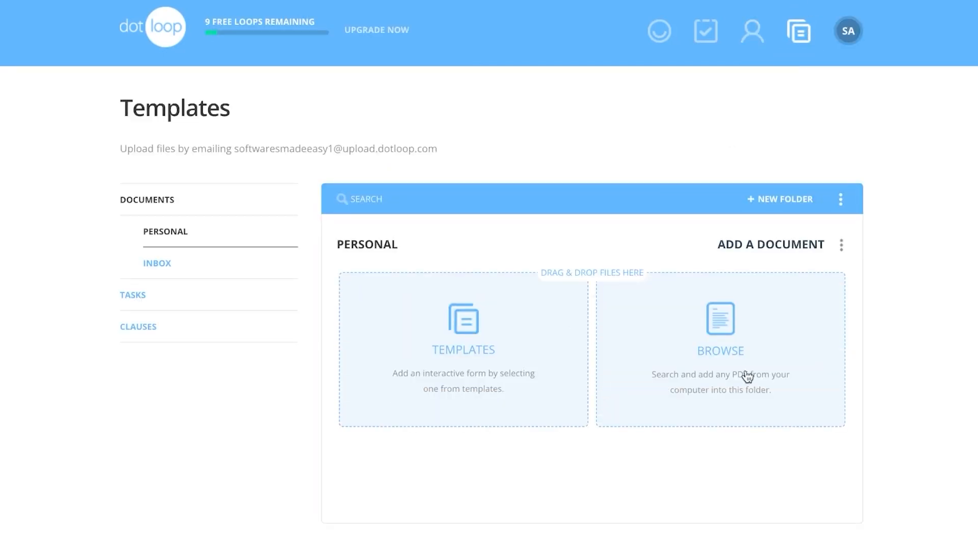
{"action": "left_click", "coordinate": [734, 350]}
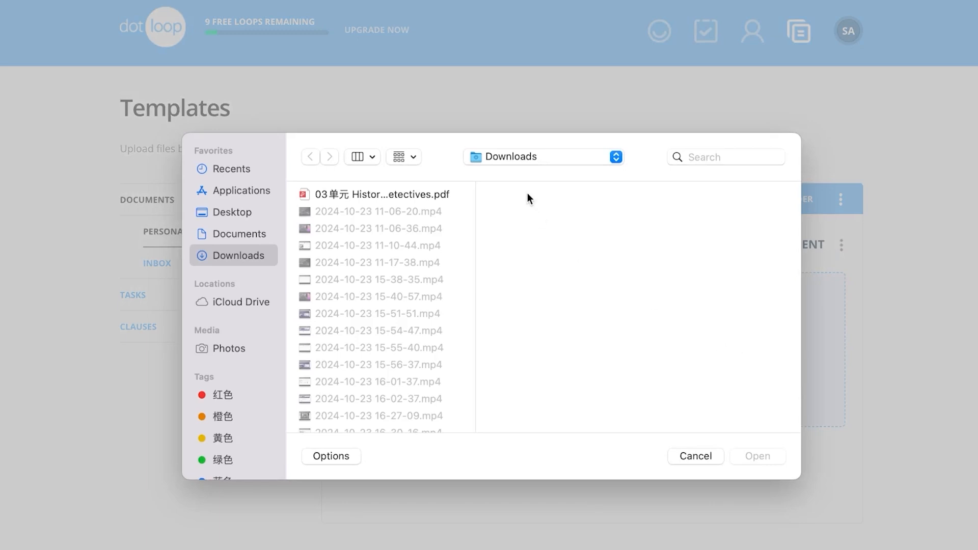
{"action": "left_click", "coordinate": [695, 456]}
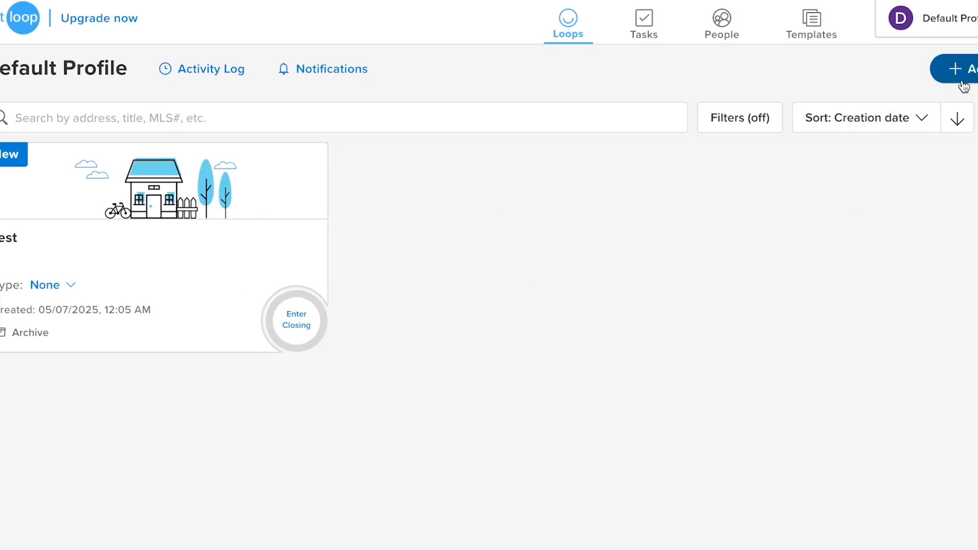
Create a second loop 'test 2' with no photo, then follow the Upgrade now offer
{"action": "left_click", "coordinate": [903, 77]}
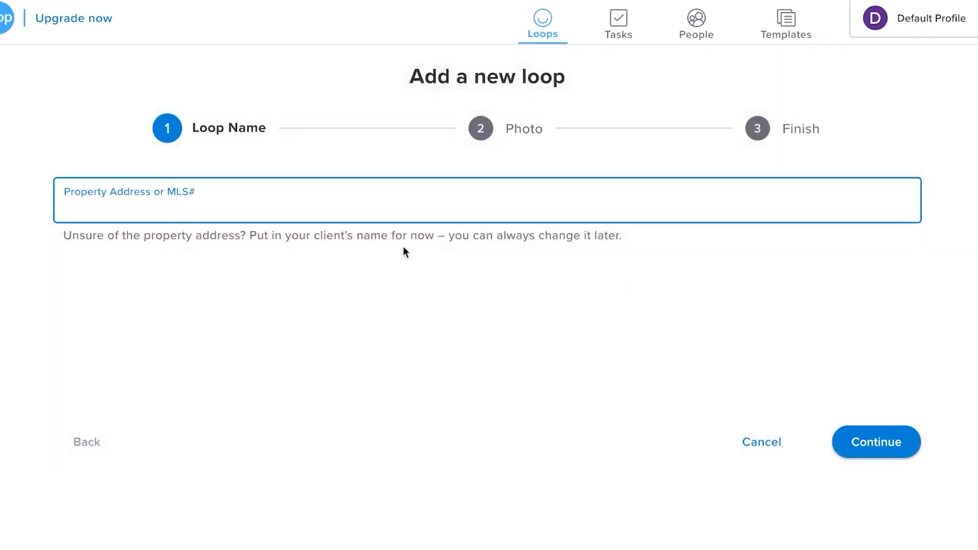
{"action": "type", "text": "test 2"}
{"action": "left_click", "coordinate": [869, 445]}
{"action": "left_click", "coordinate": [861, 445]}
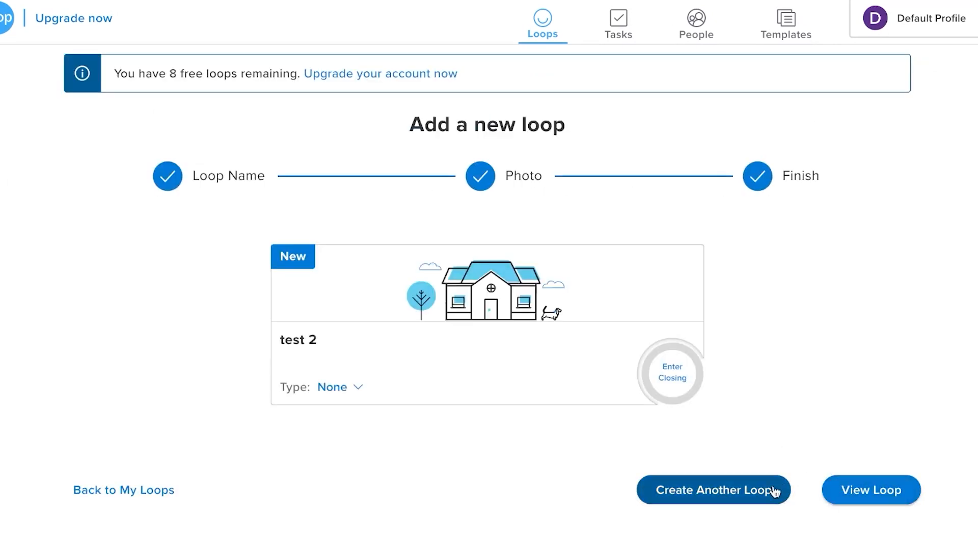
{"action": "left_click", "coordinate": [124, 496]}
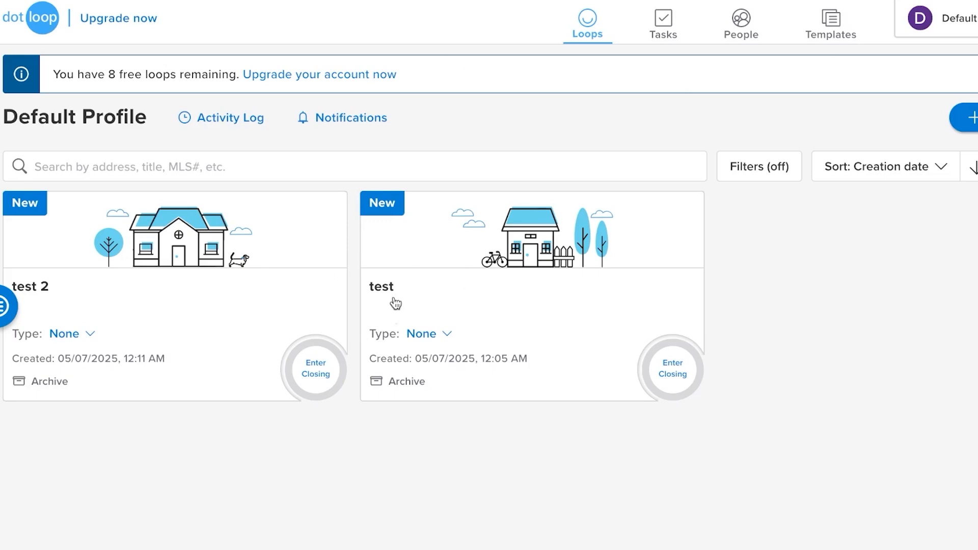
{"action": "left_click", "coordinate": [129, 21]}
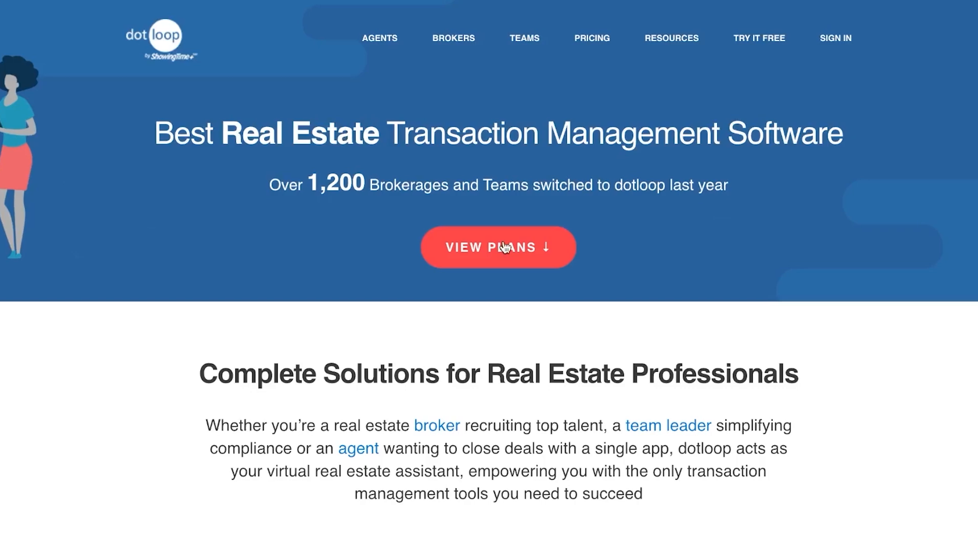
View the pricing plans, highlighting the Agents $31.99/month price
{"action": "left_click", "coordinate": [525, 248]}
{"action": "scroll", "coordinate": [493, 241], "scroll_direction": "down", "scroll_amount": 2}
{"action": "scroll", "coordinate": [493, 241], "scroll_direction": "up", "scroll_amount": 4}
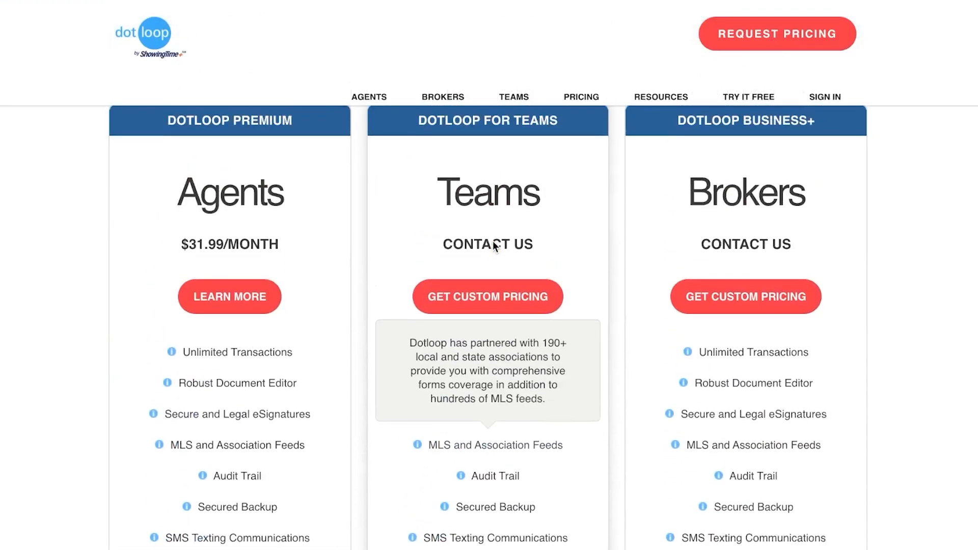
{"action": "left_click_drag", "start_coordinate": [189, 243], "coordinate": [279, 245]}
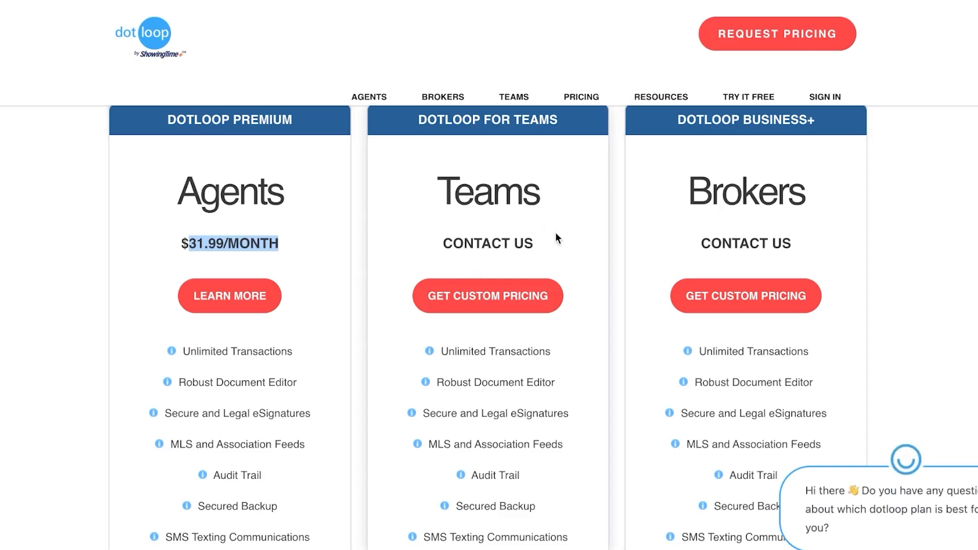
{"action": "left_click", "coordinate": [313, 203]}
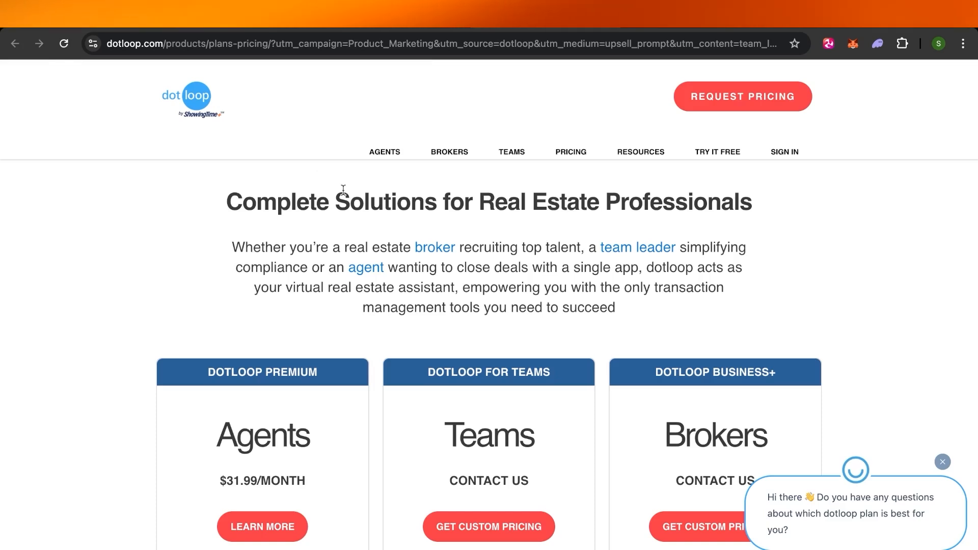
{"action": "left_click", "coordinate": [196, 98]}
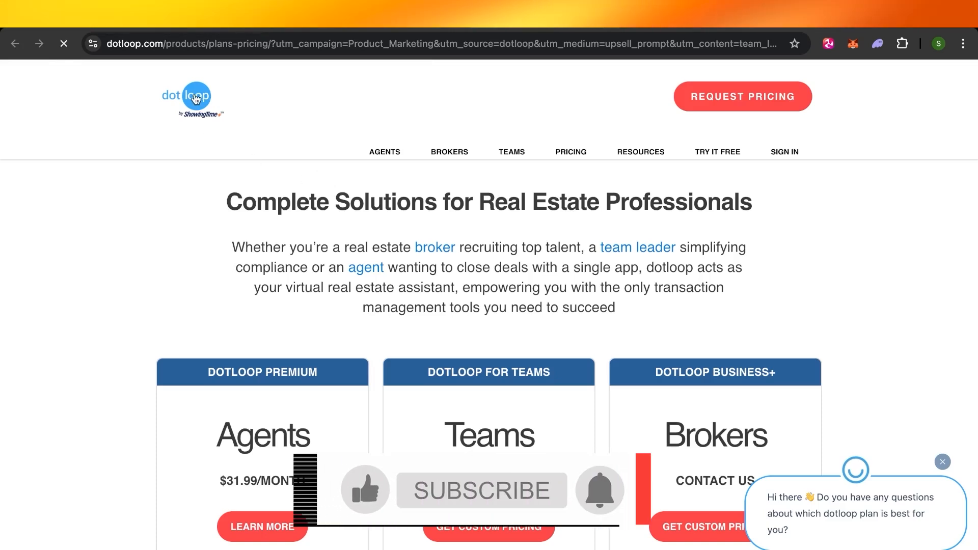